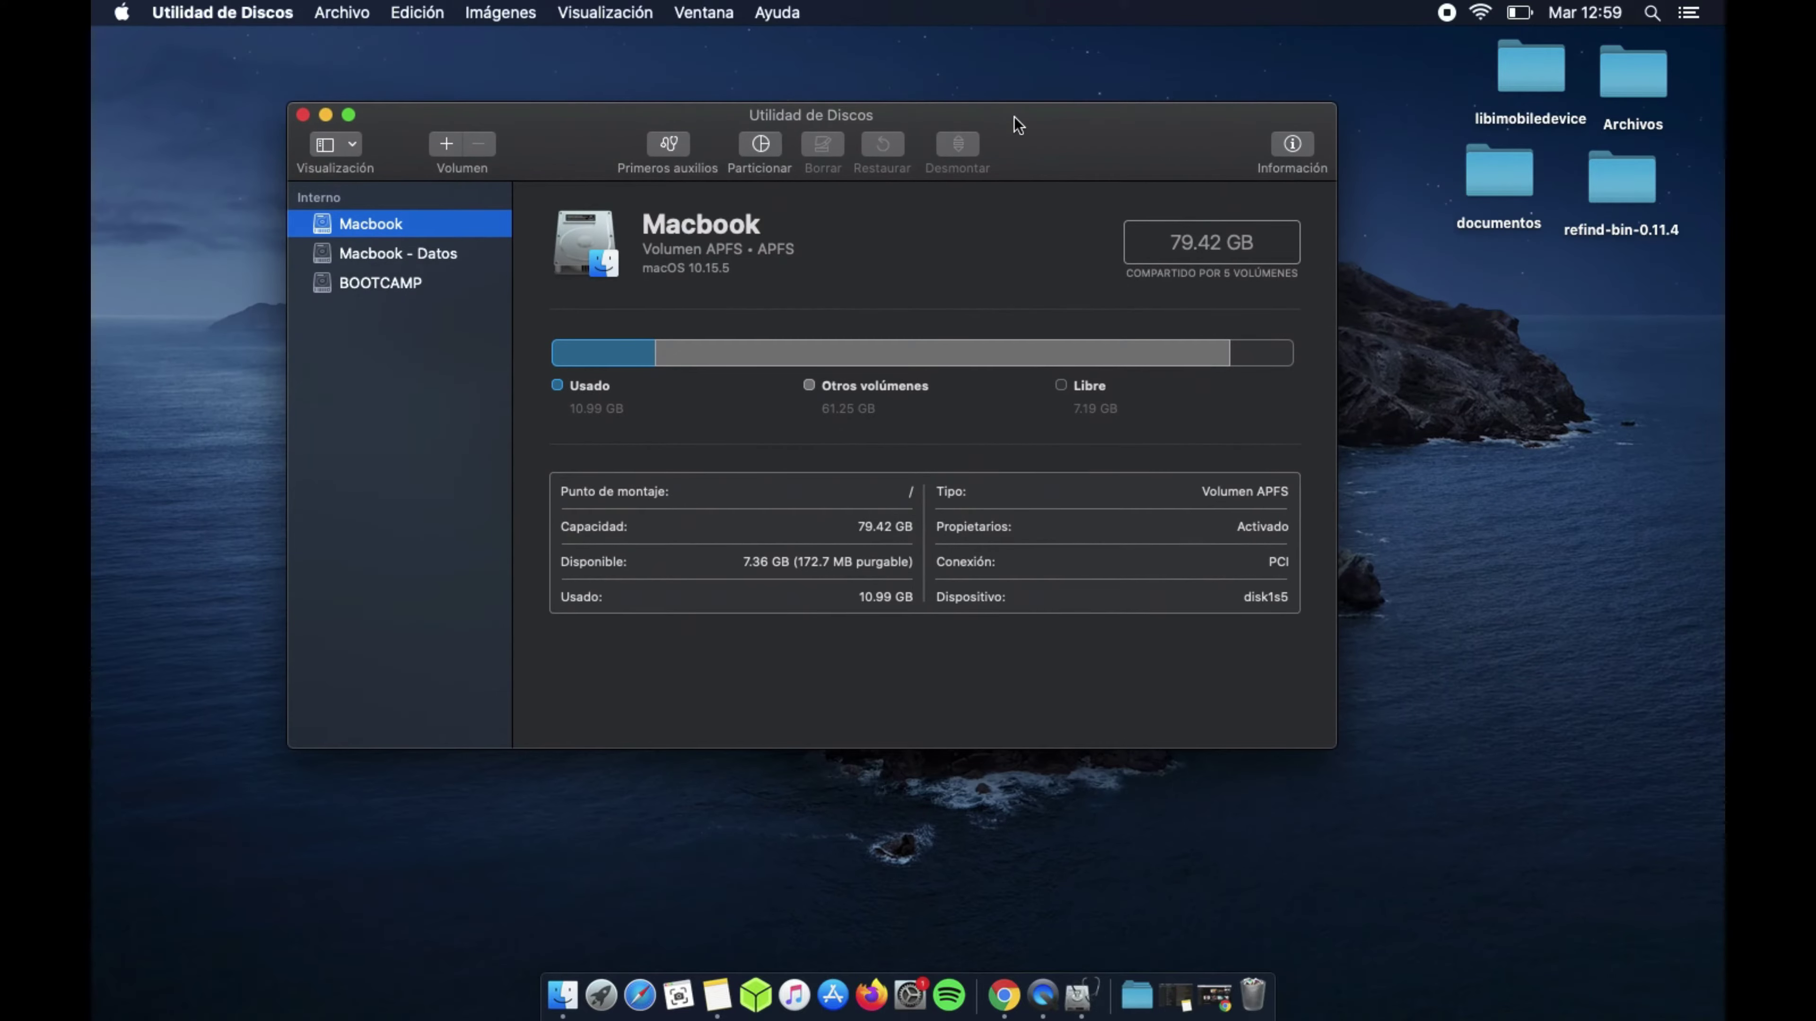
Examine the type, capacity and used space of the internal Macbook, Macbook - Datos and BOOTCAMP volumes.
left_click(425, 254)
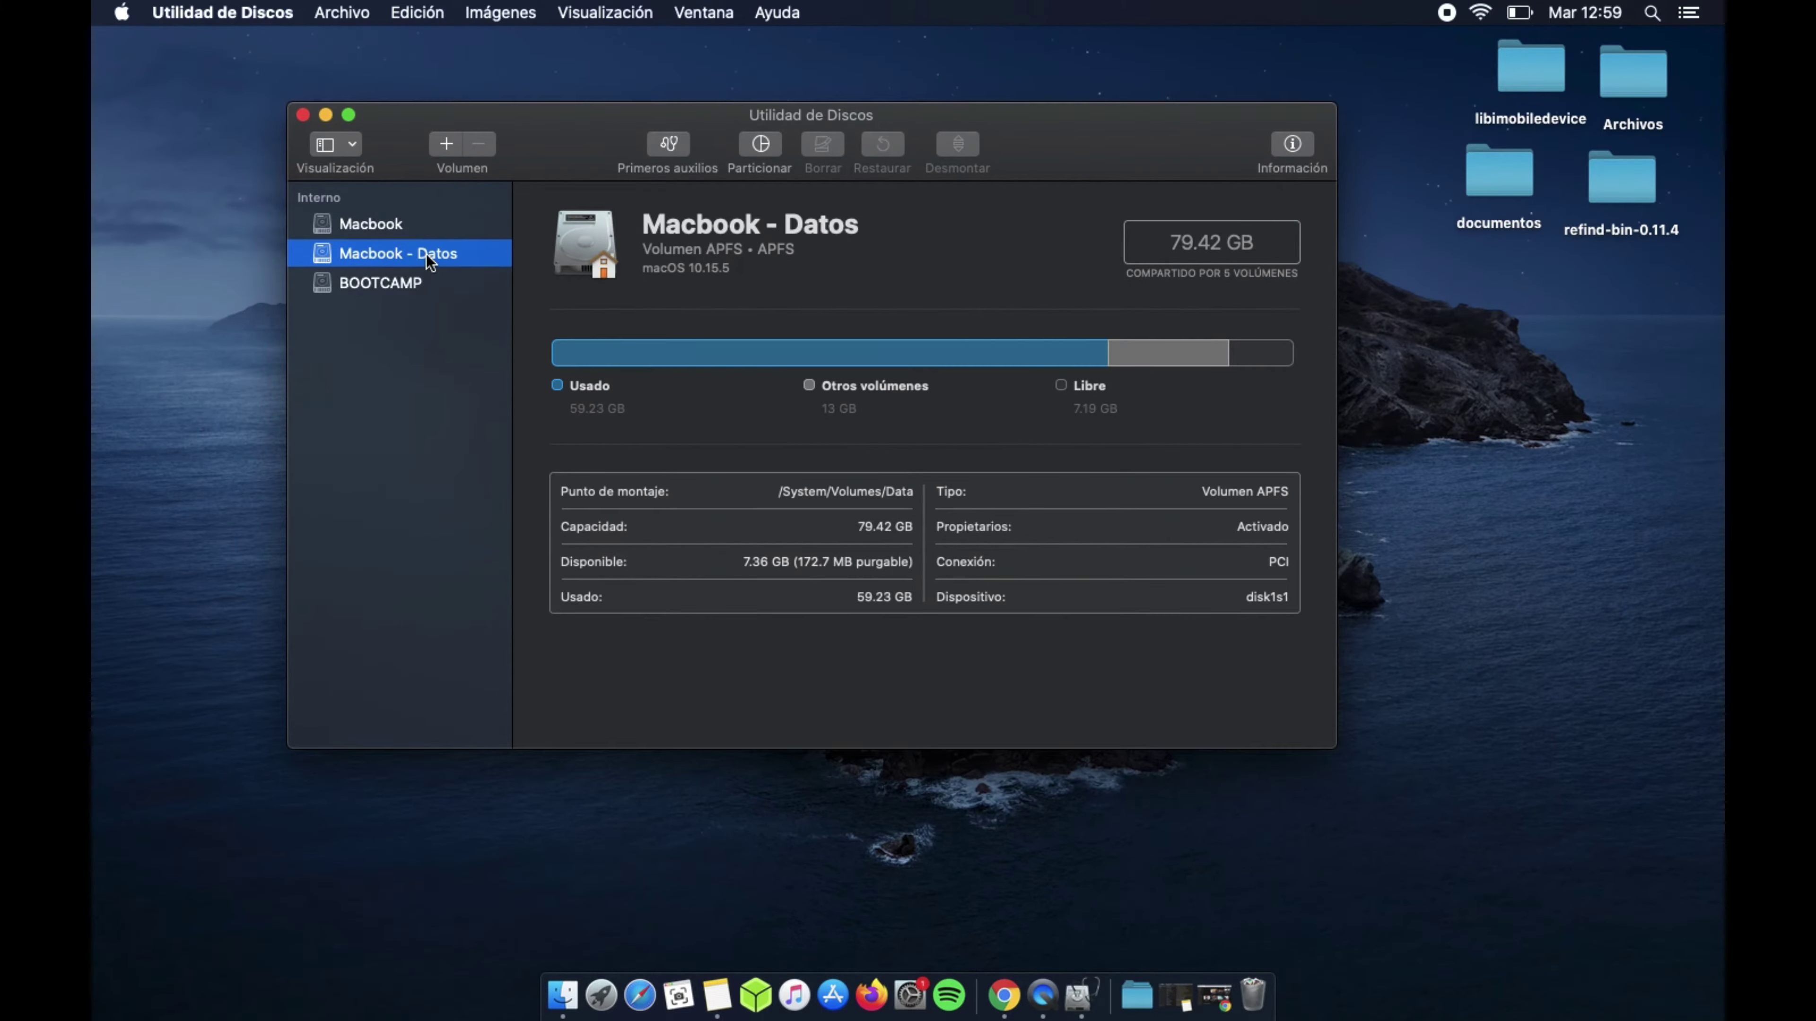
key("Up")
key("Down")
key("Down")
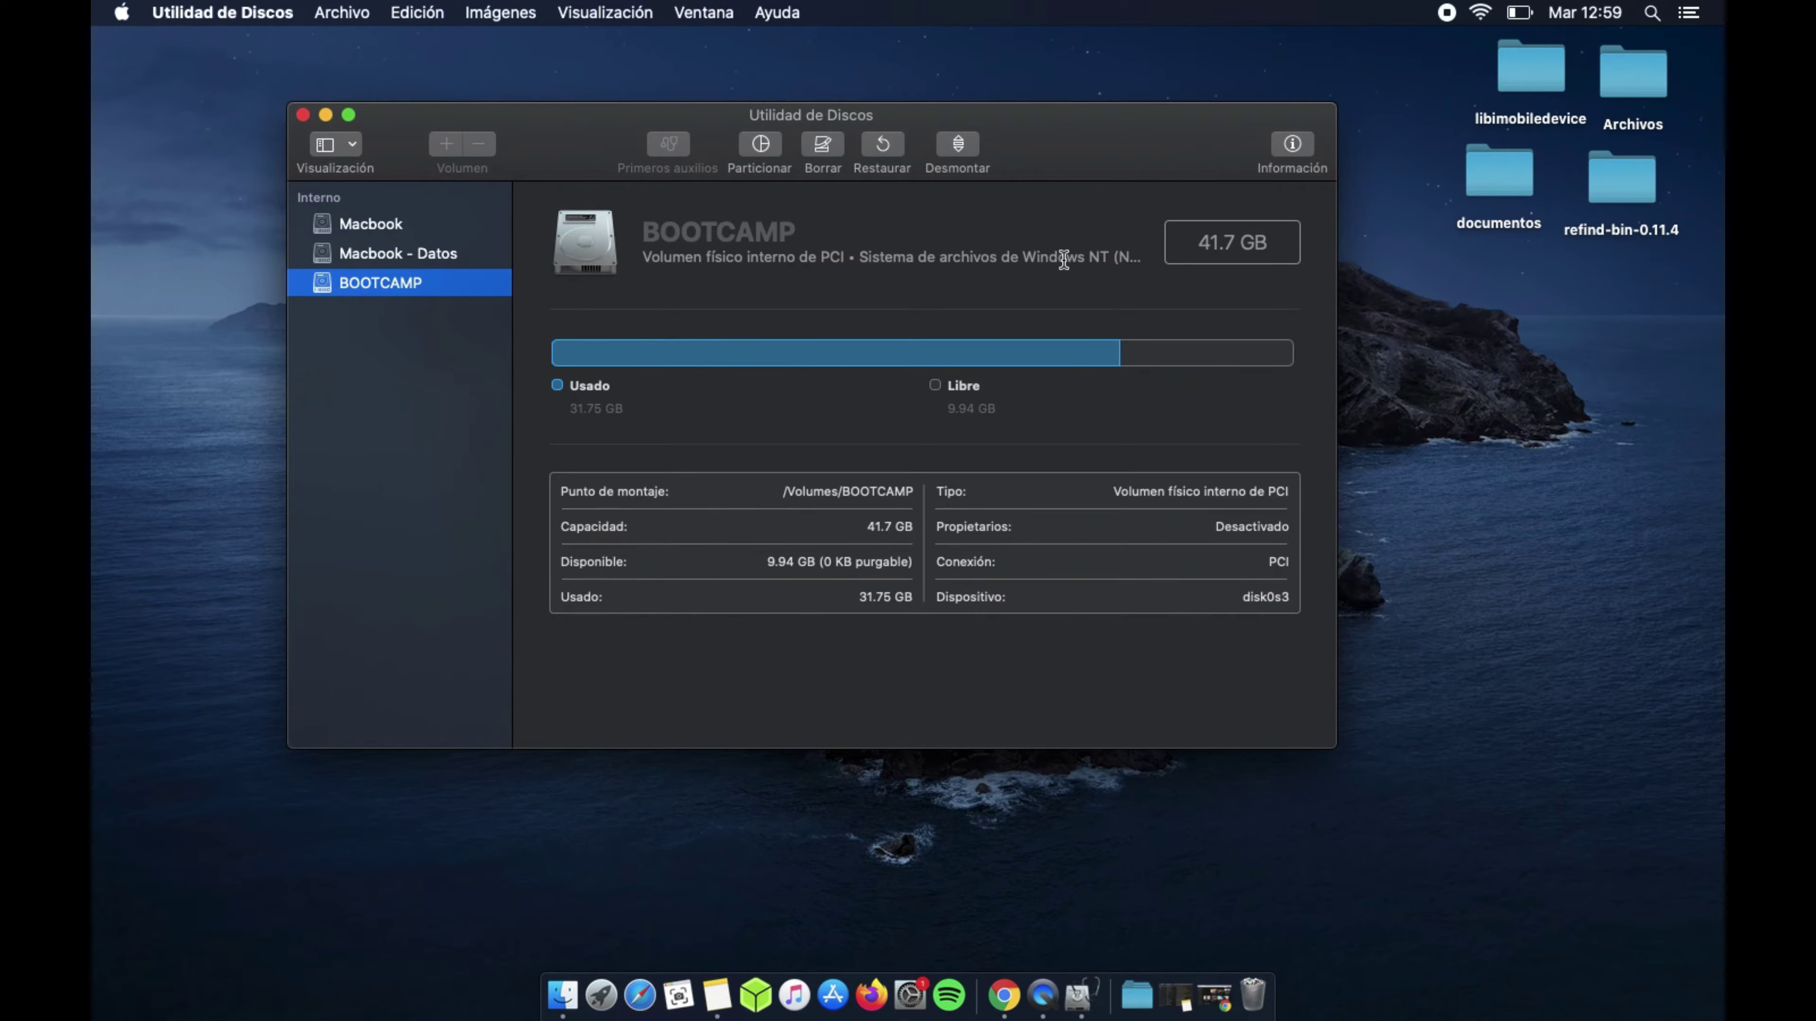
left_click_drag(1023, 256, 1090, 254)
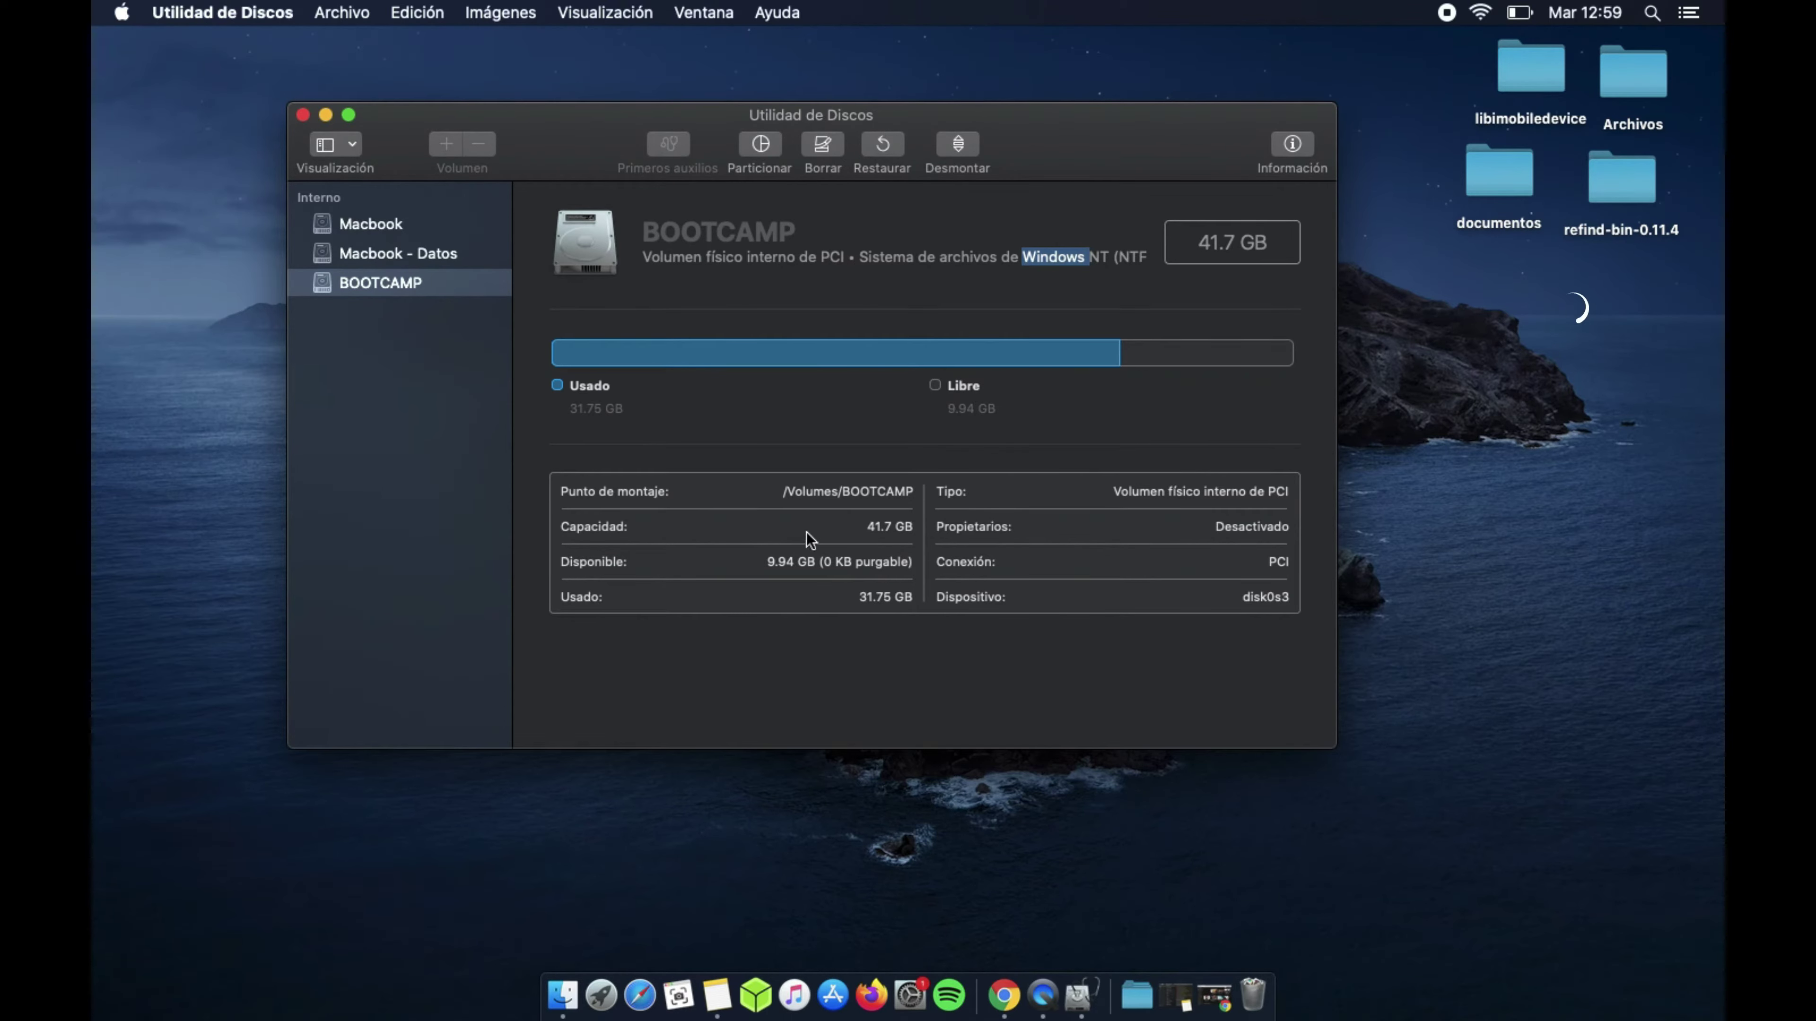
left_click_drag(873, 526, 923, 527)
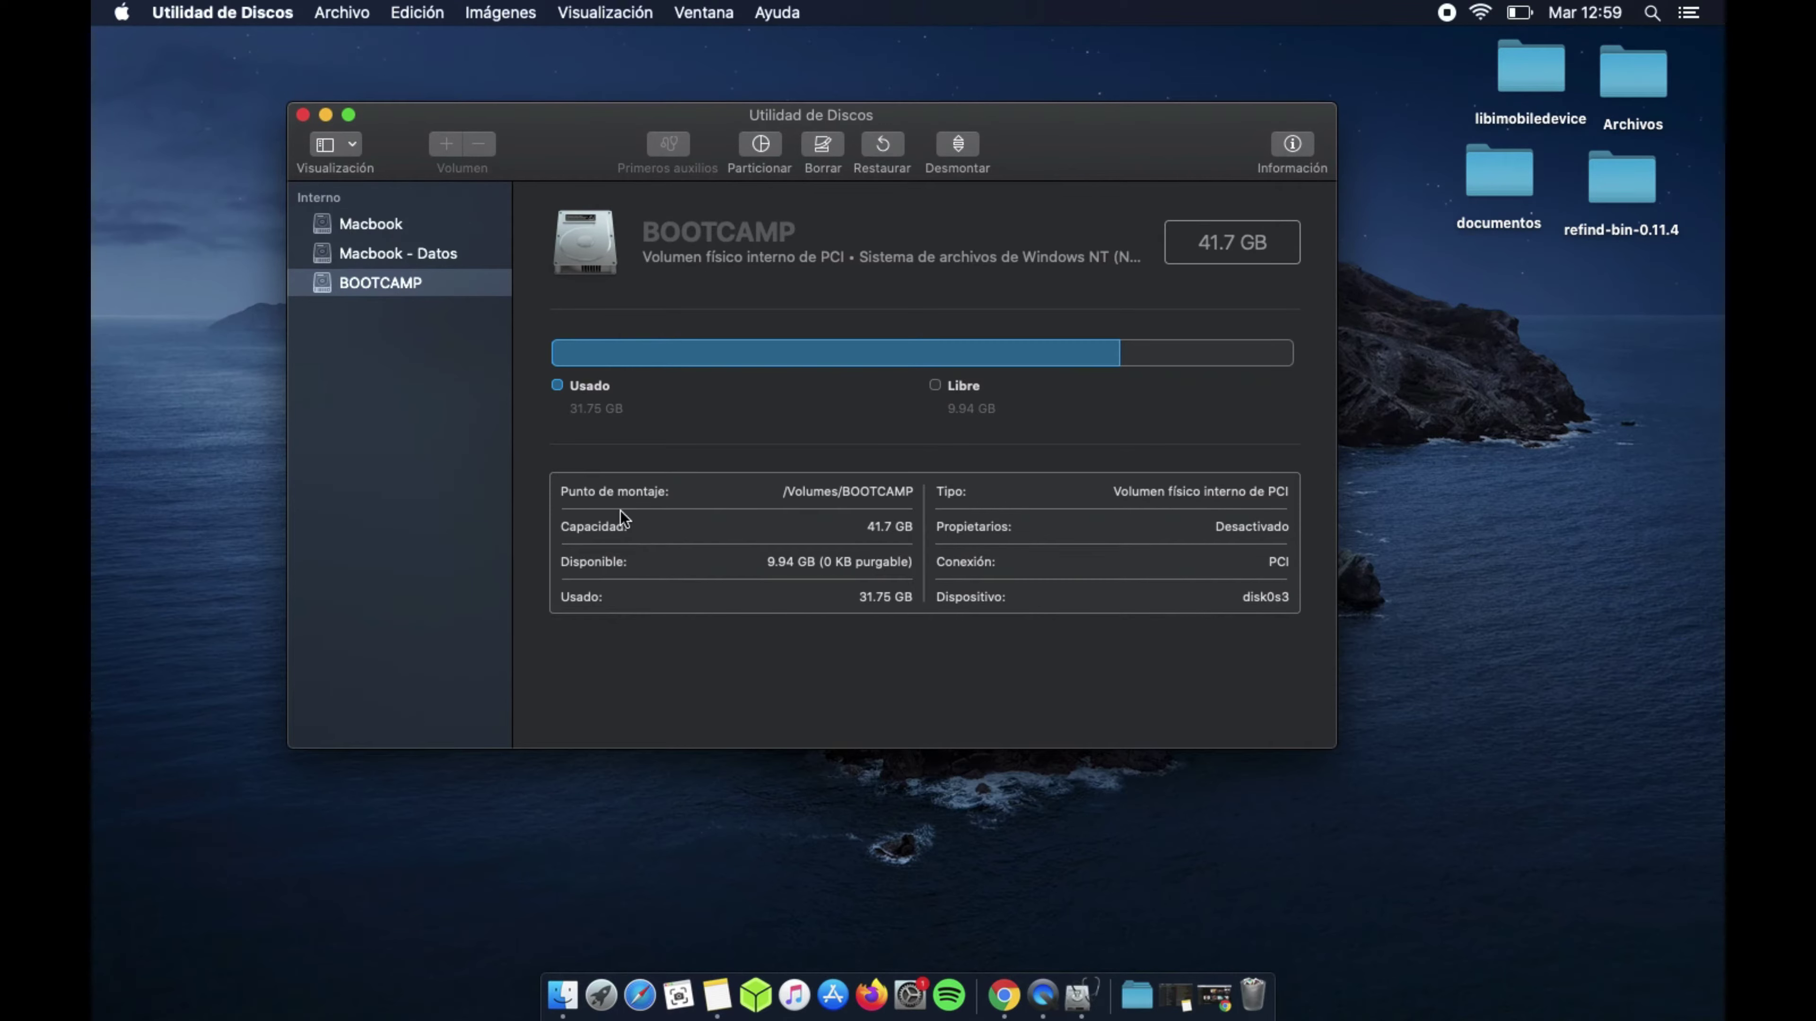
left_click(442, 225)
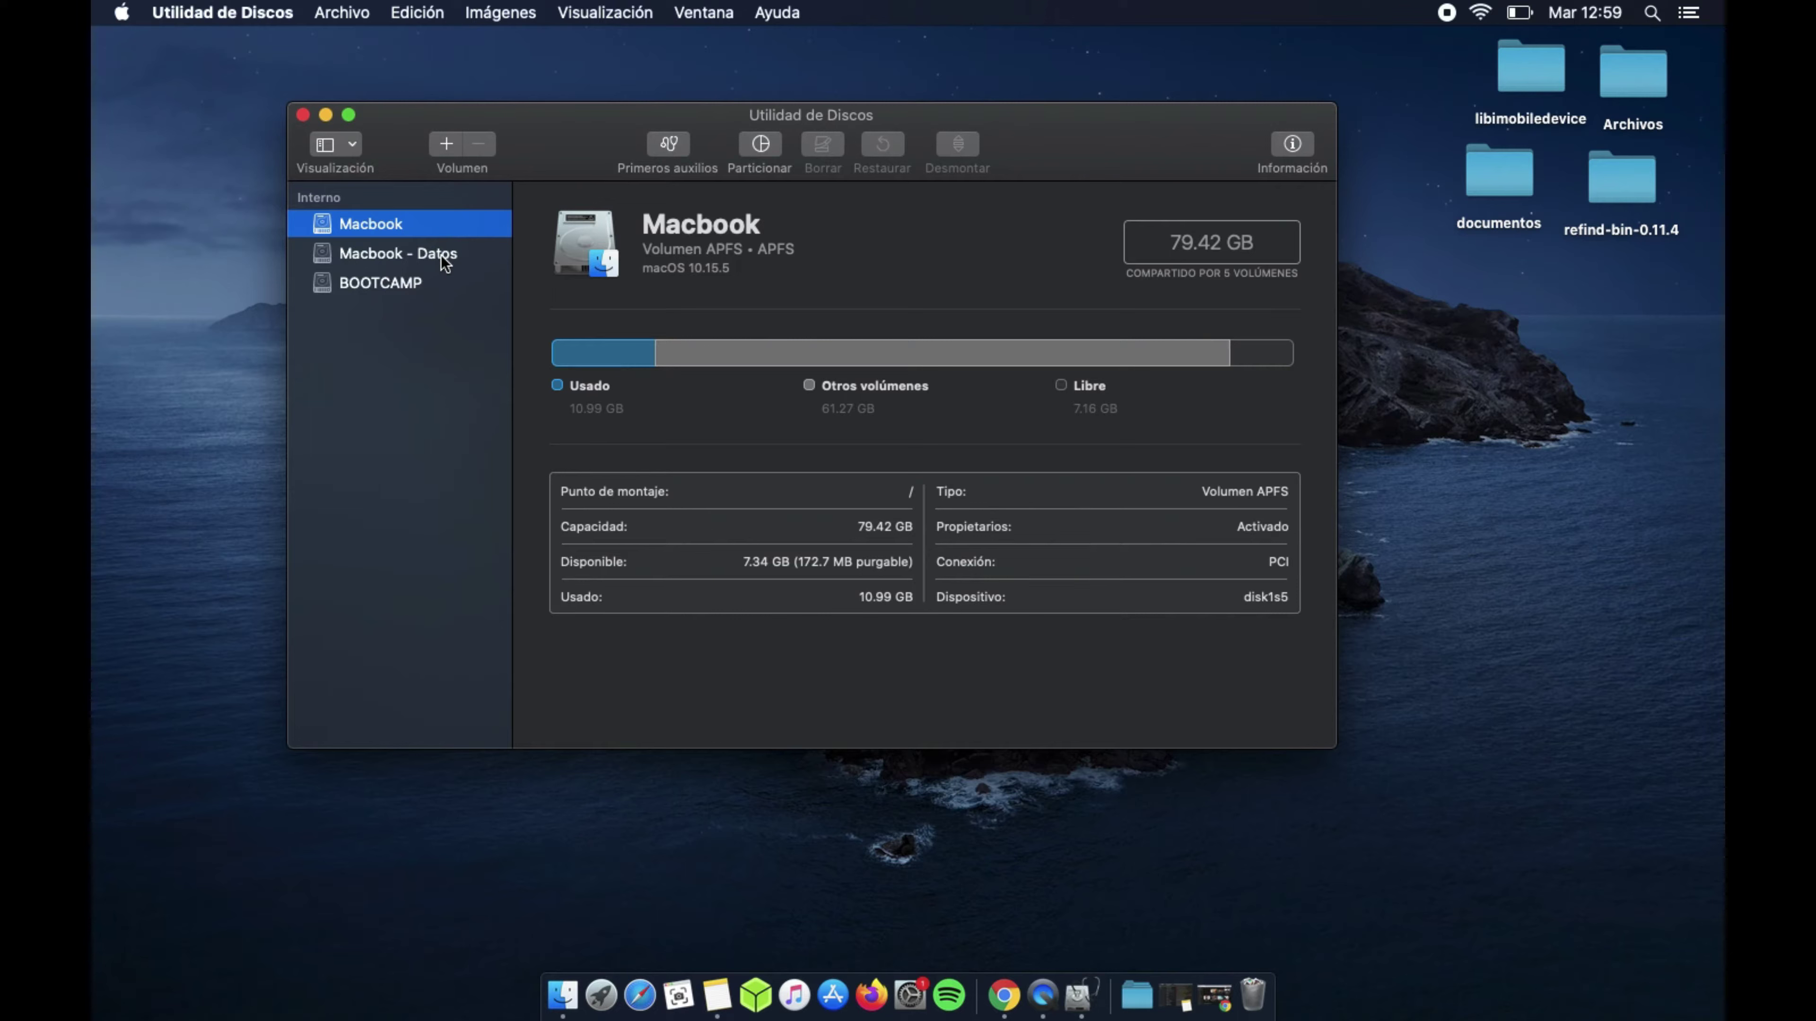
left_click(442, 255)
left_click(414, 230)
left_click(403, 285)
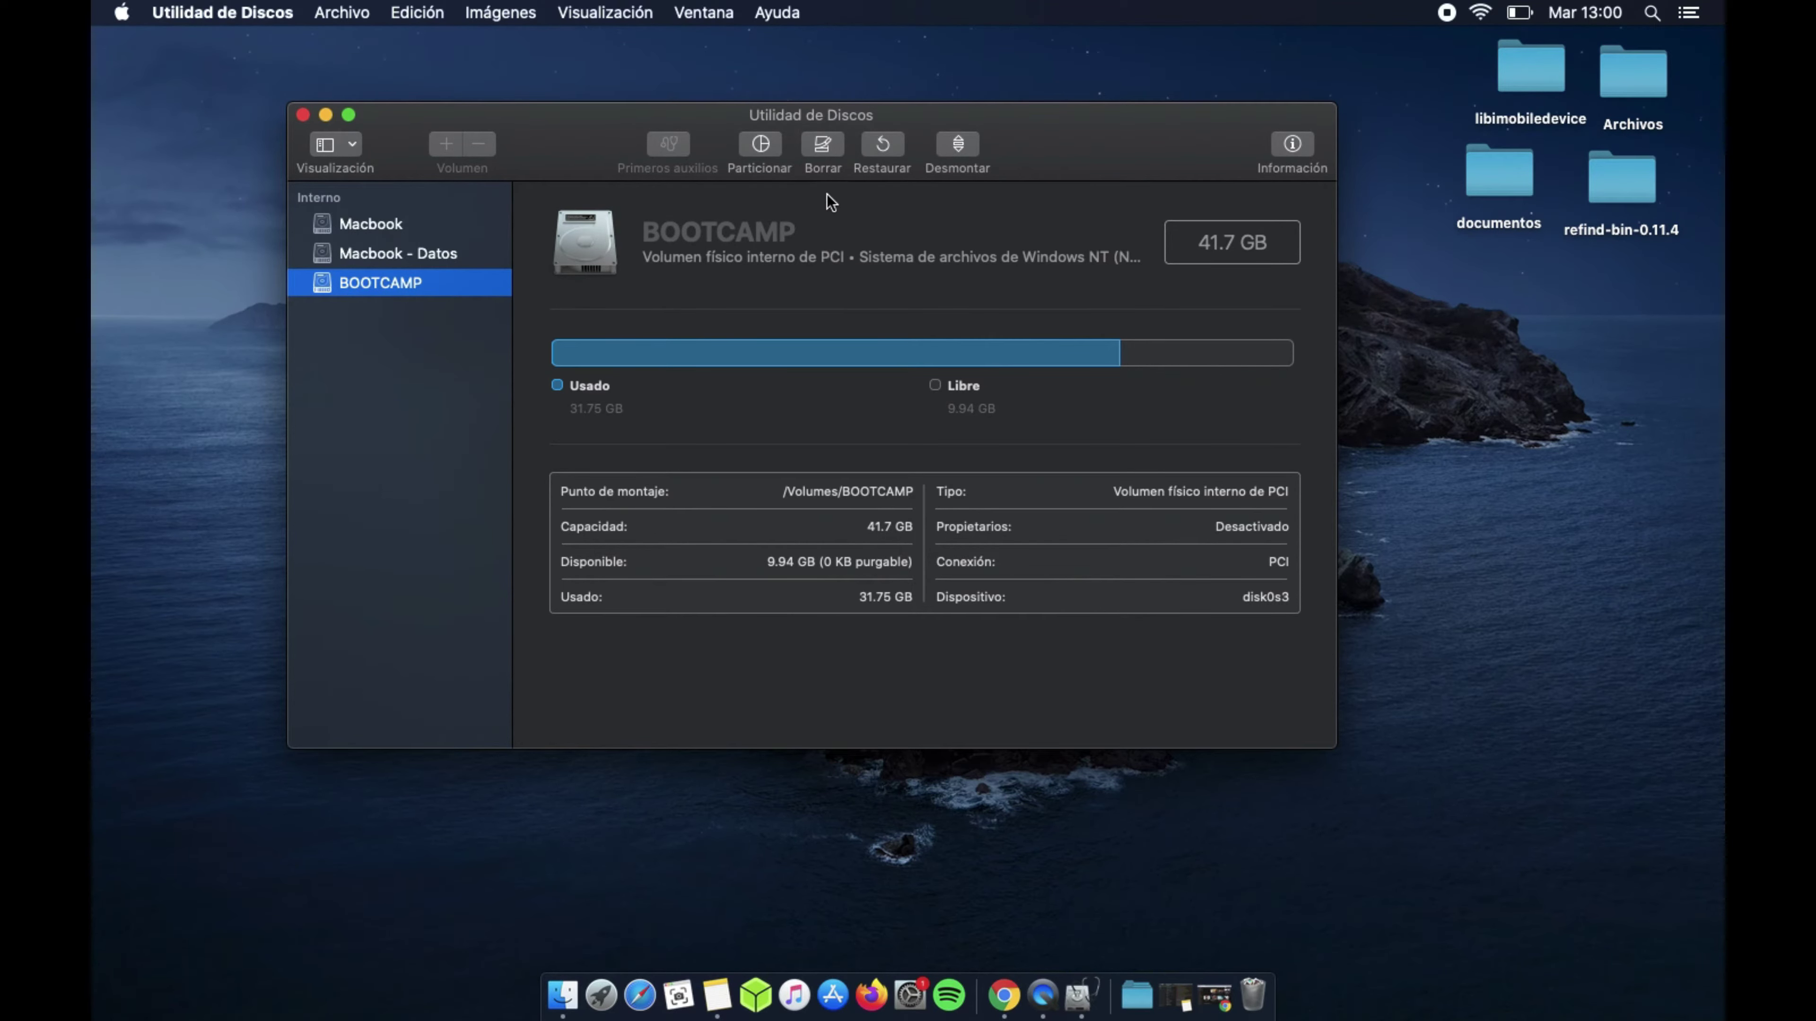
left_click(771, 146)
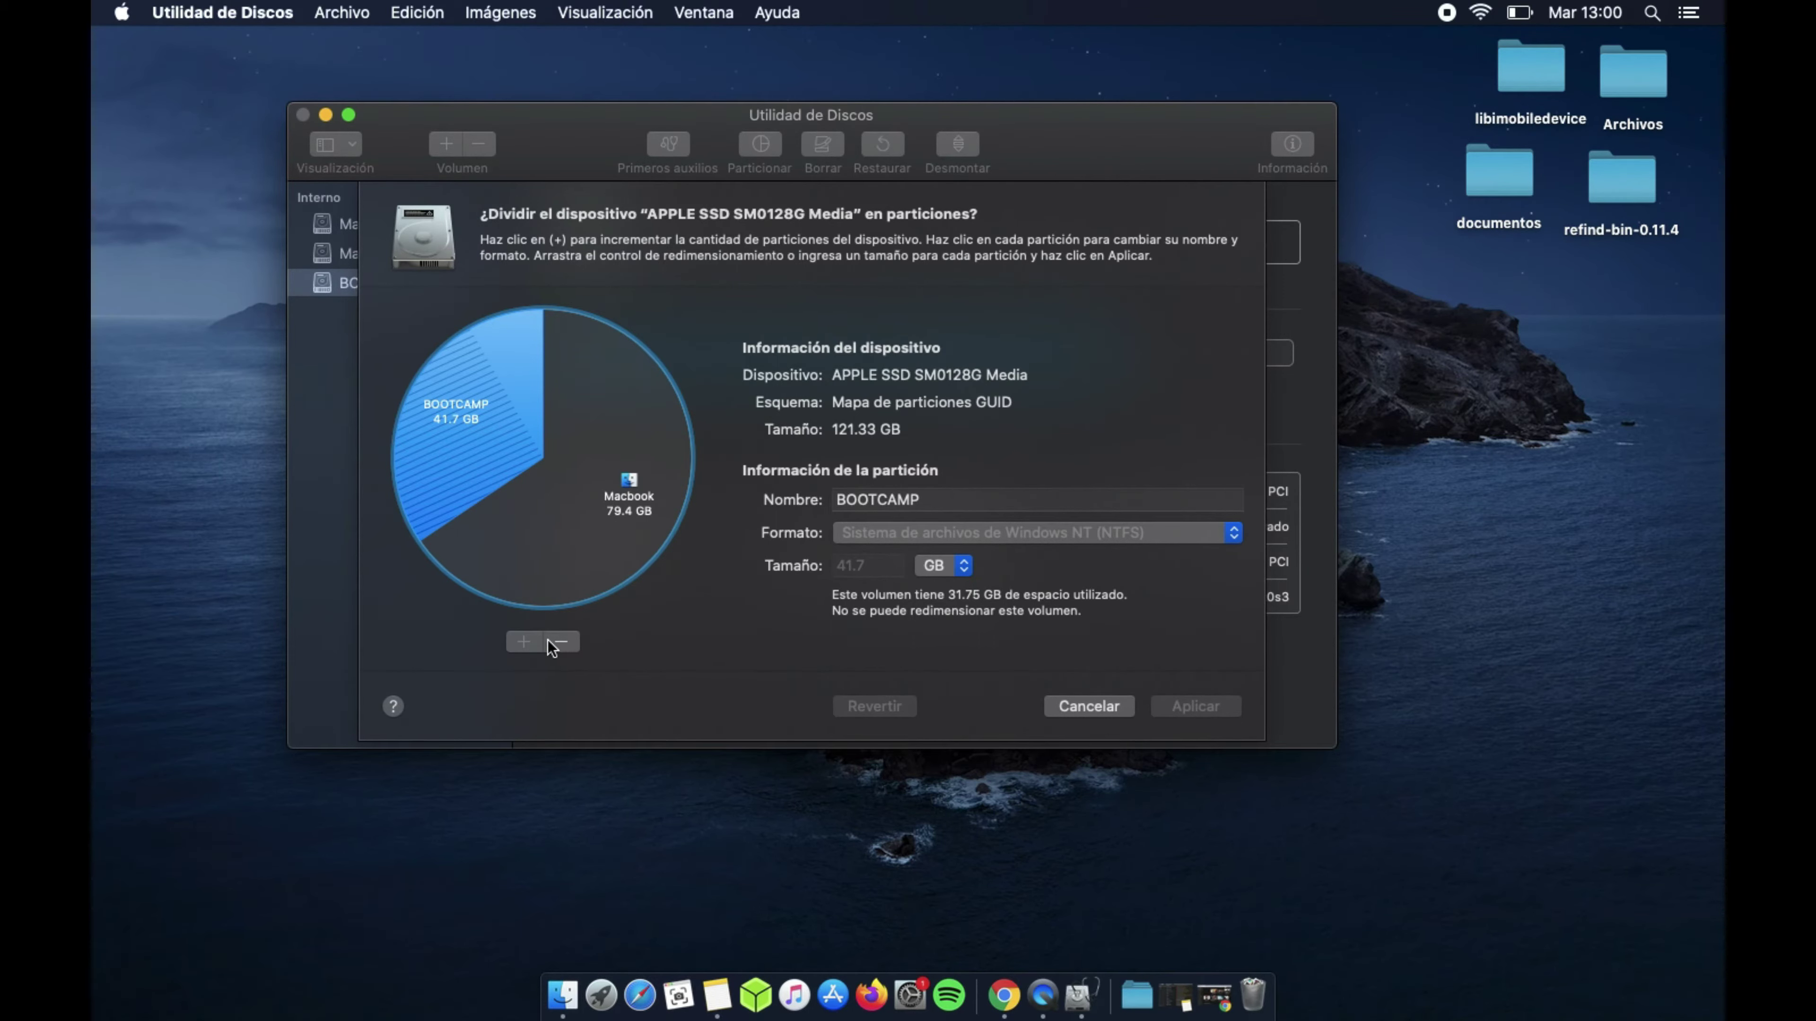
left_click(561, 643)
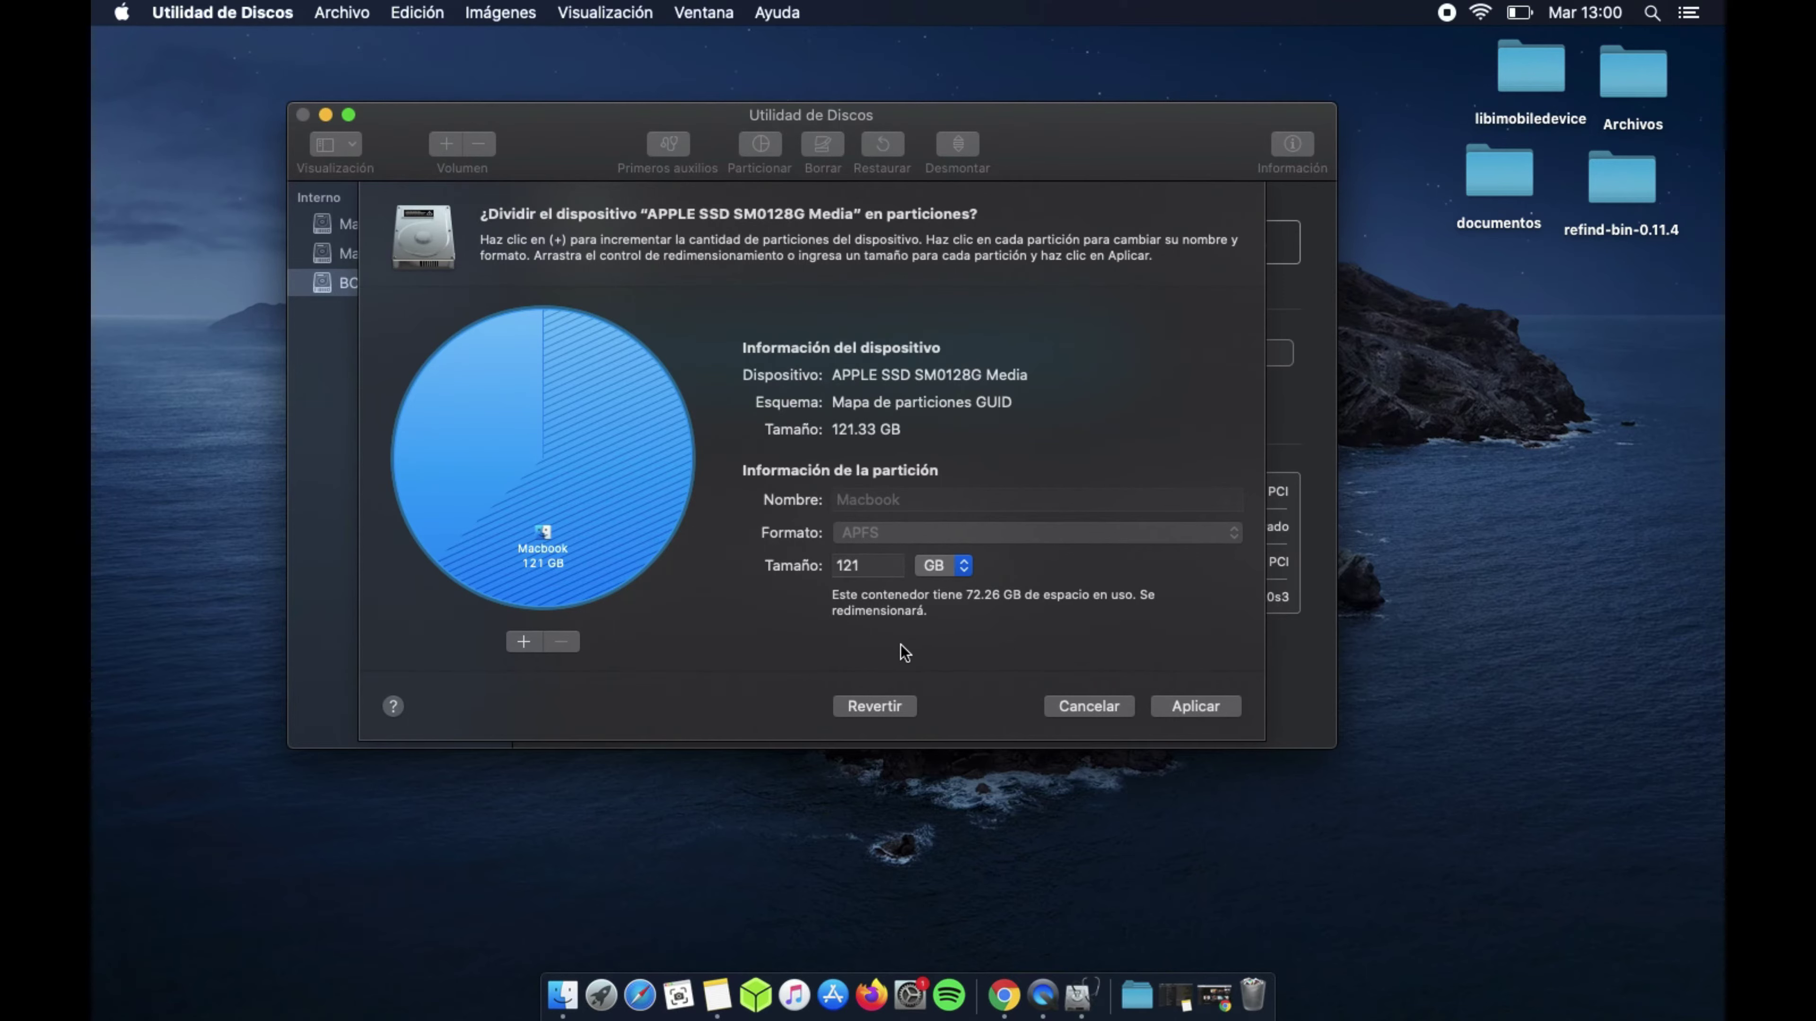
left_click(1081, 710)
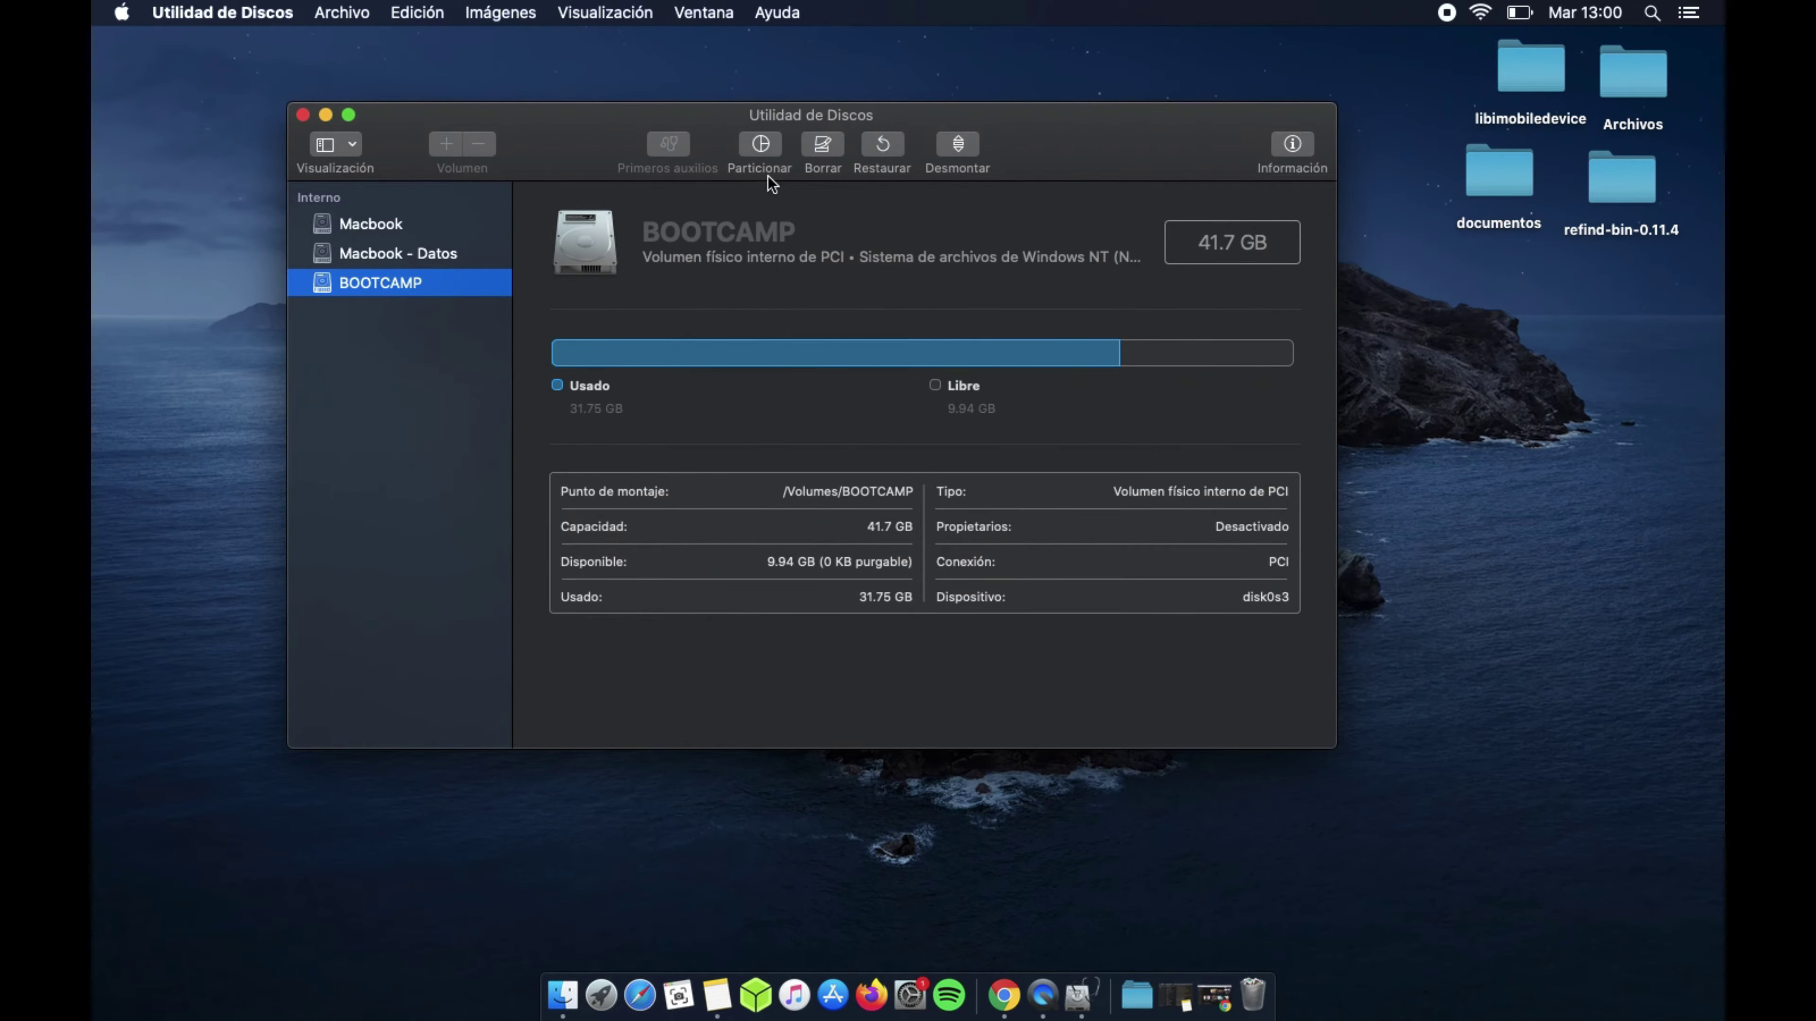
left_click(762, 144)
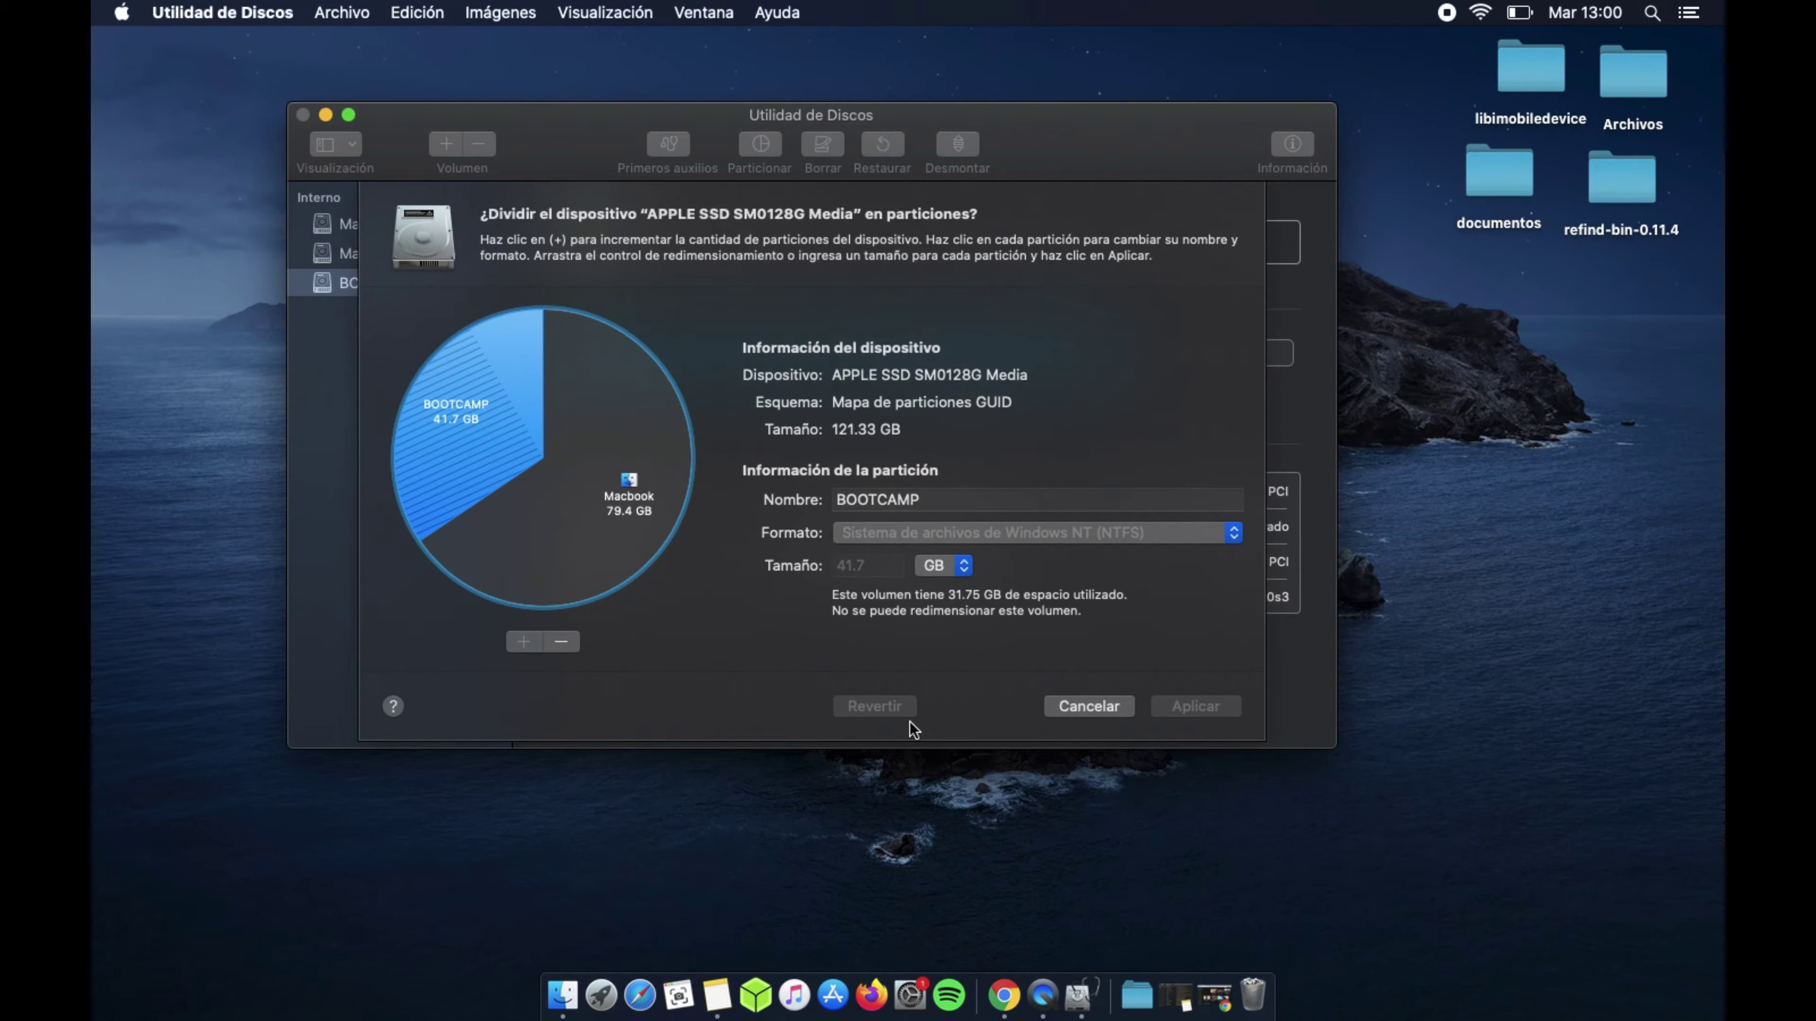
left_click(1088, 706)
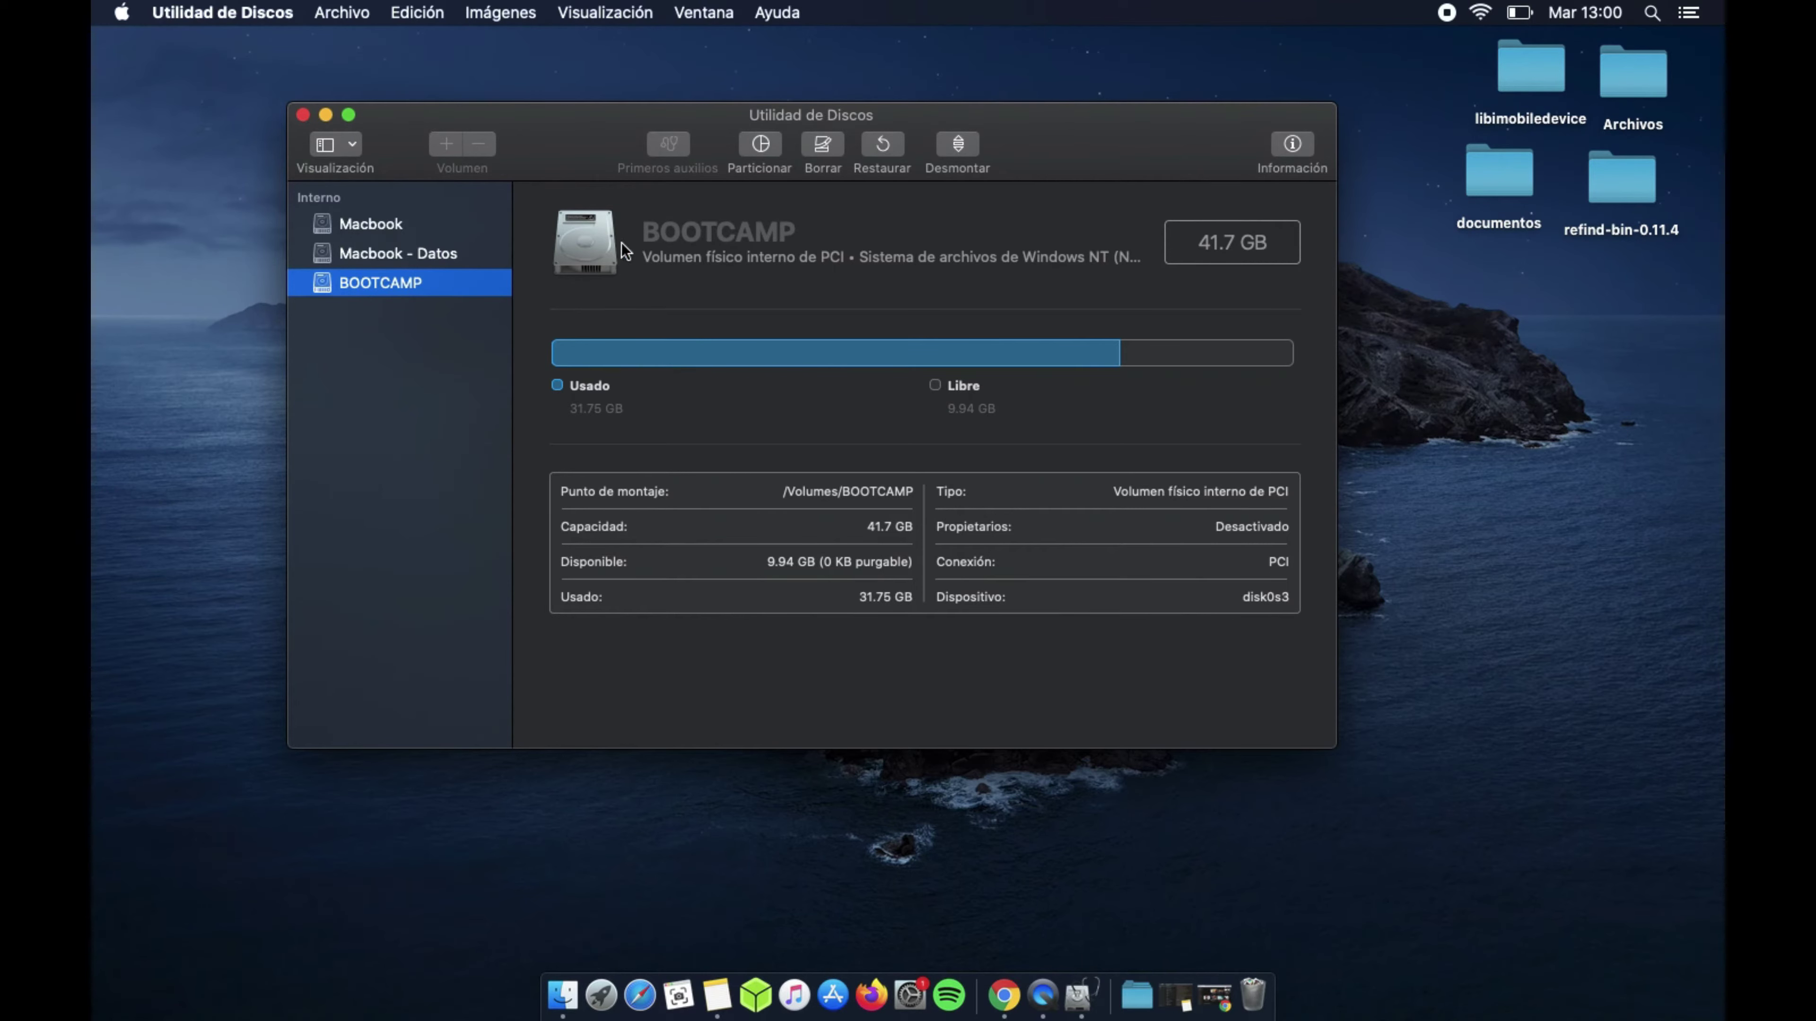
left_click(824, 145)
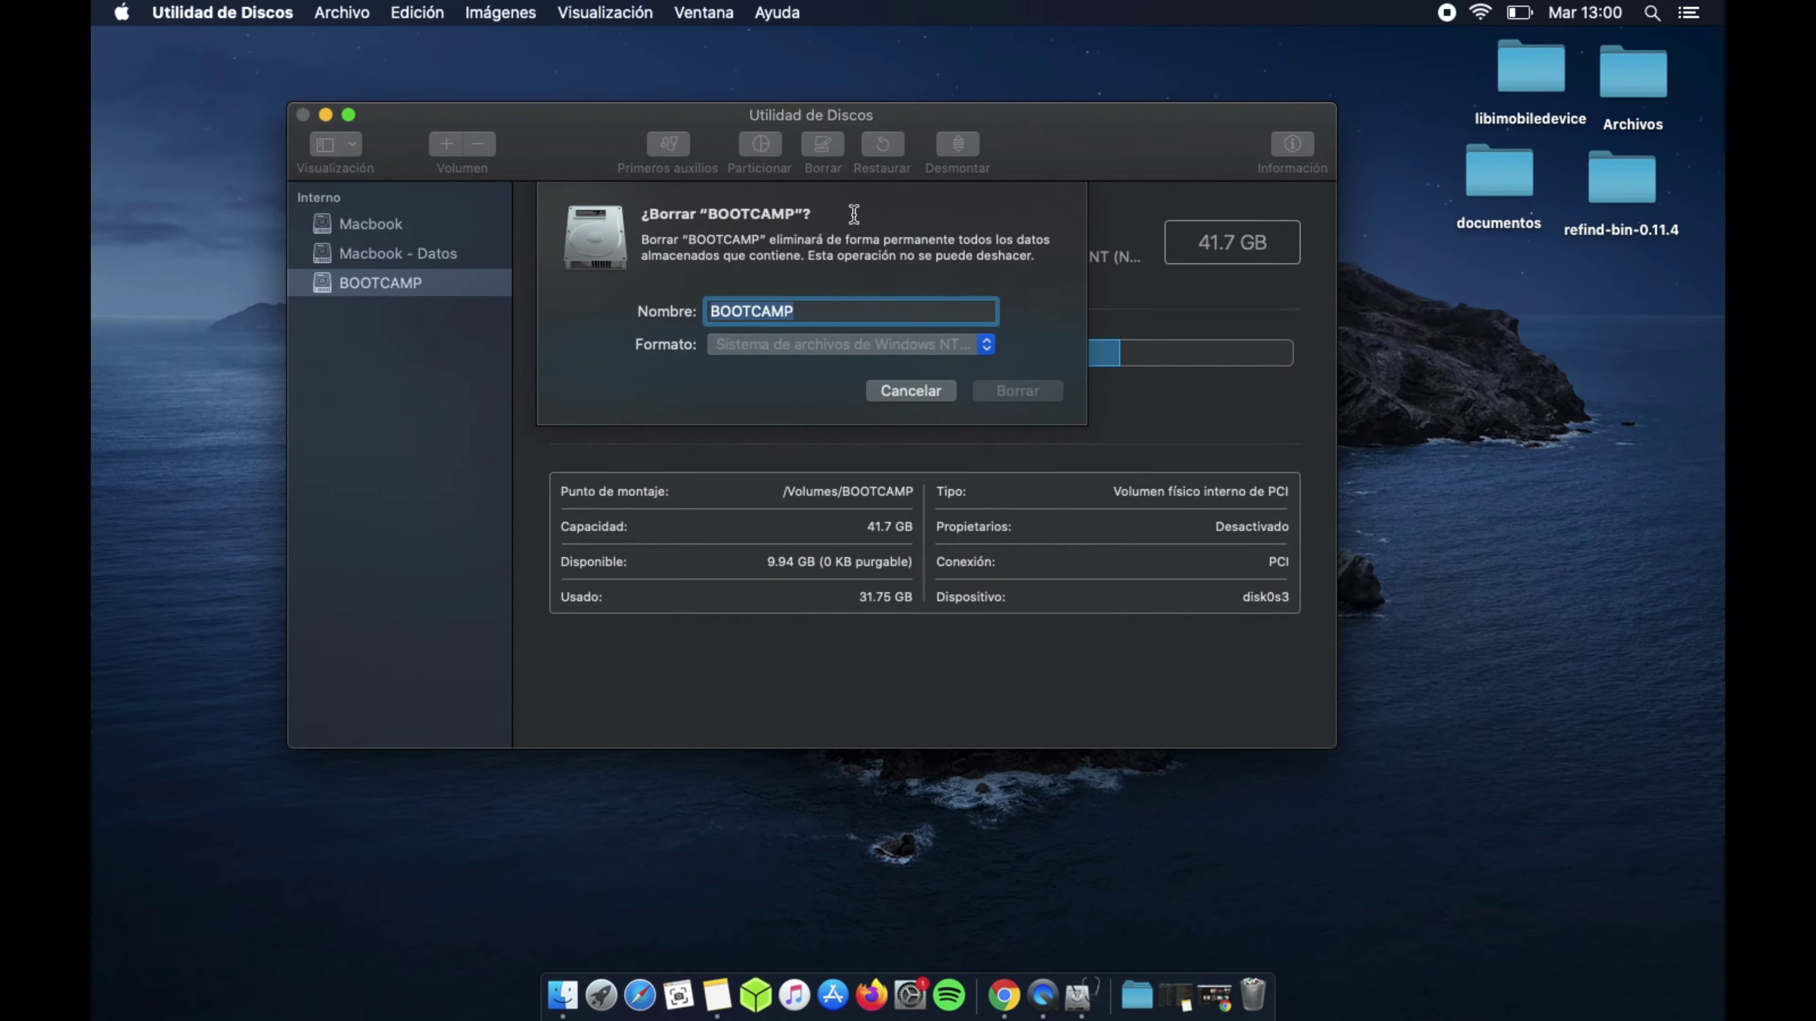
left_click(807, 346)
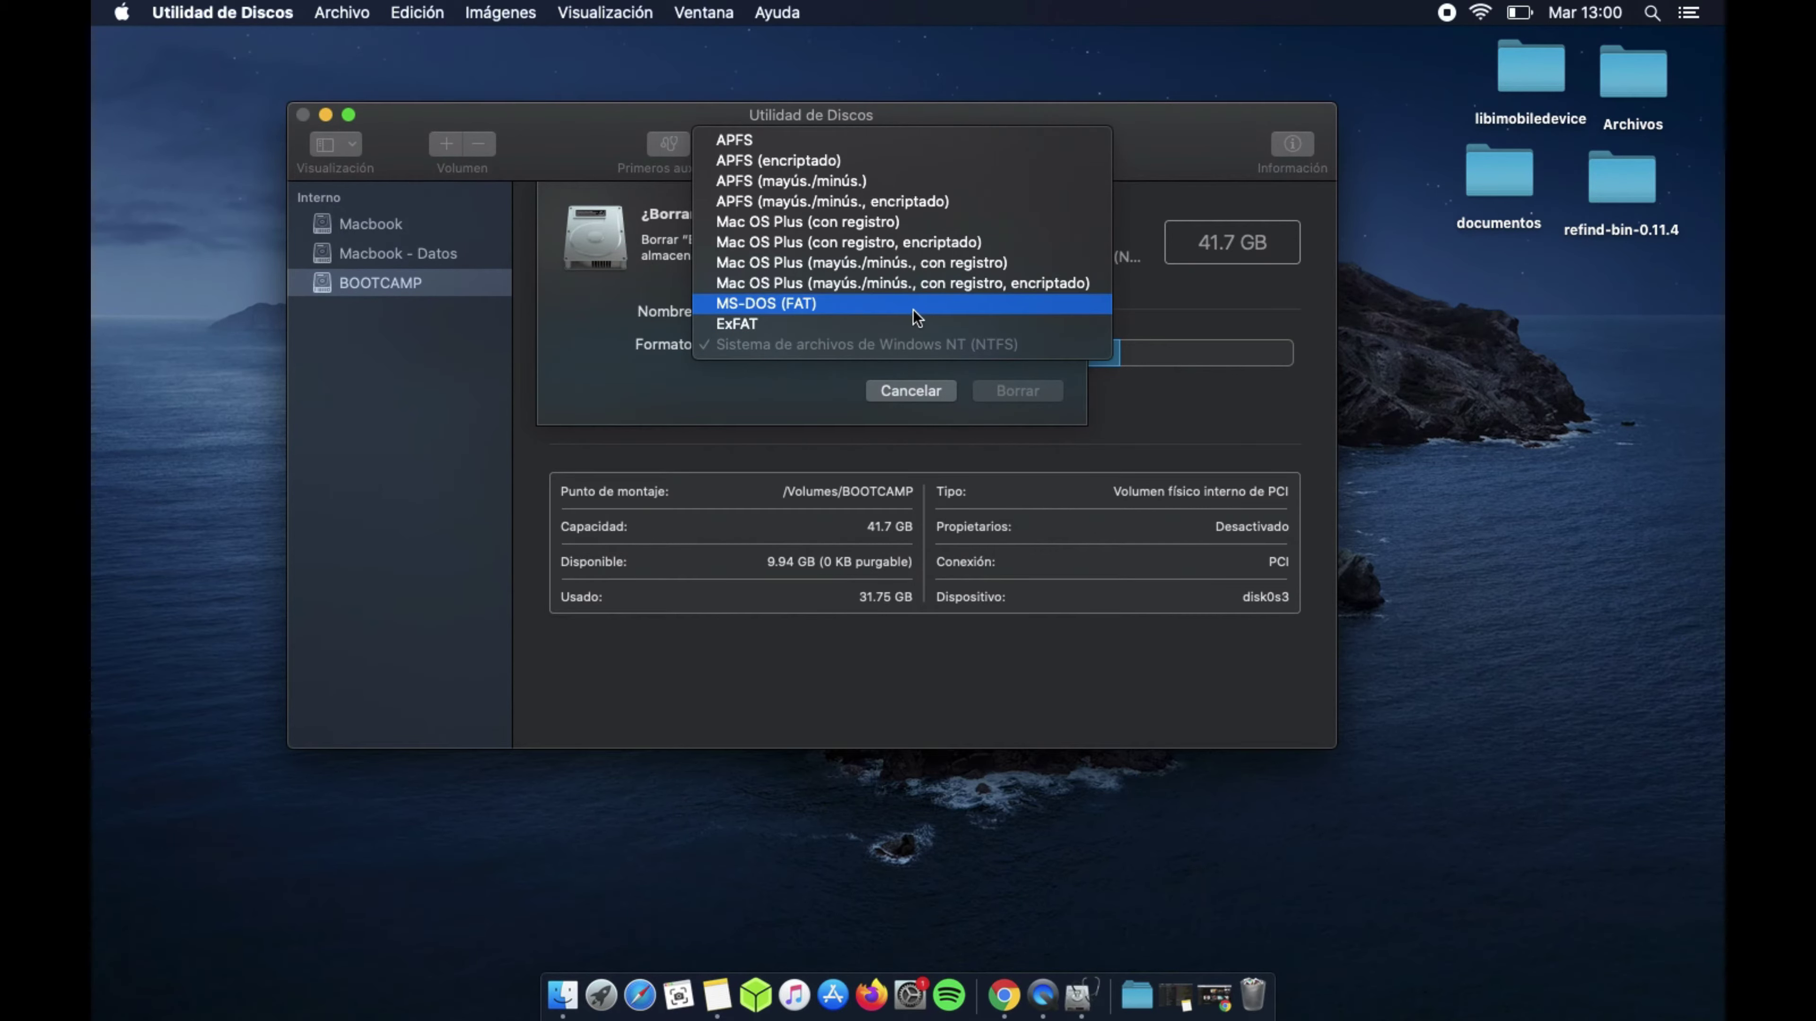
left_click(782, 320)
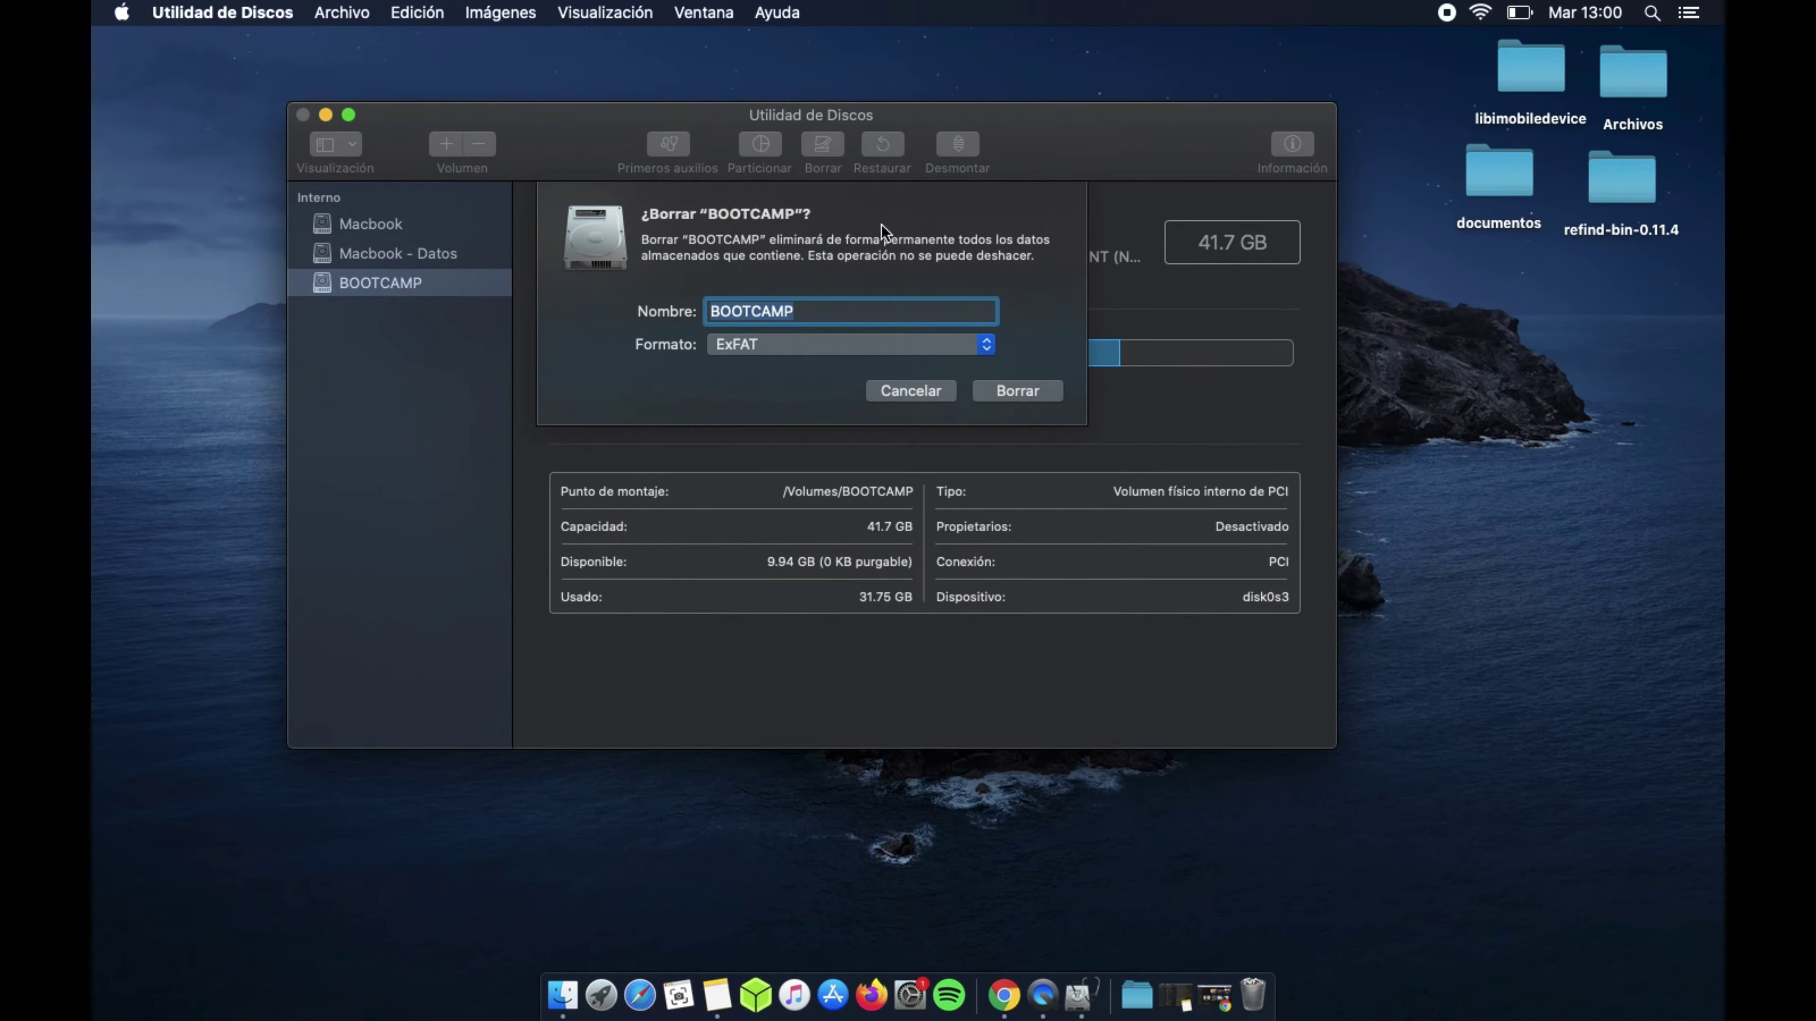
left_click(907, 339)
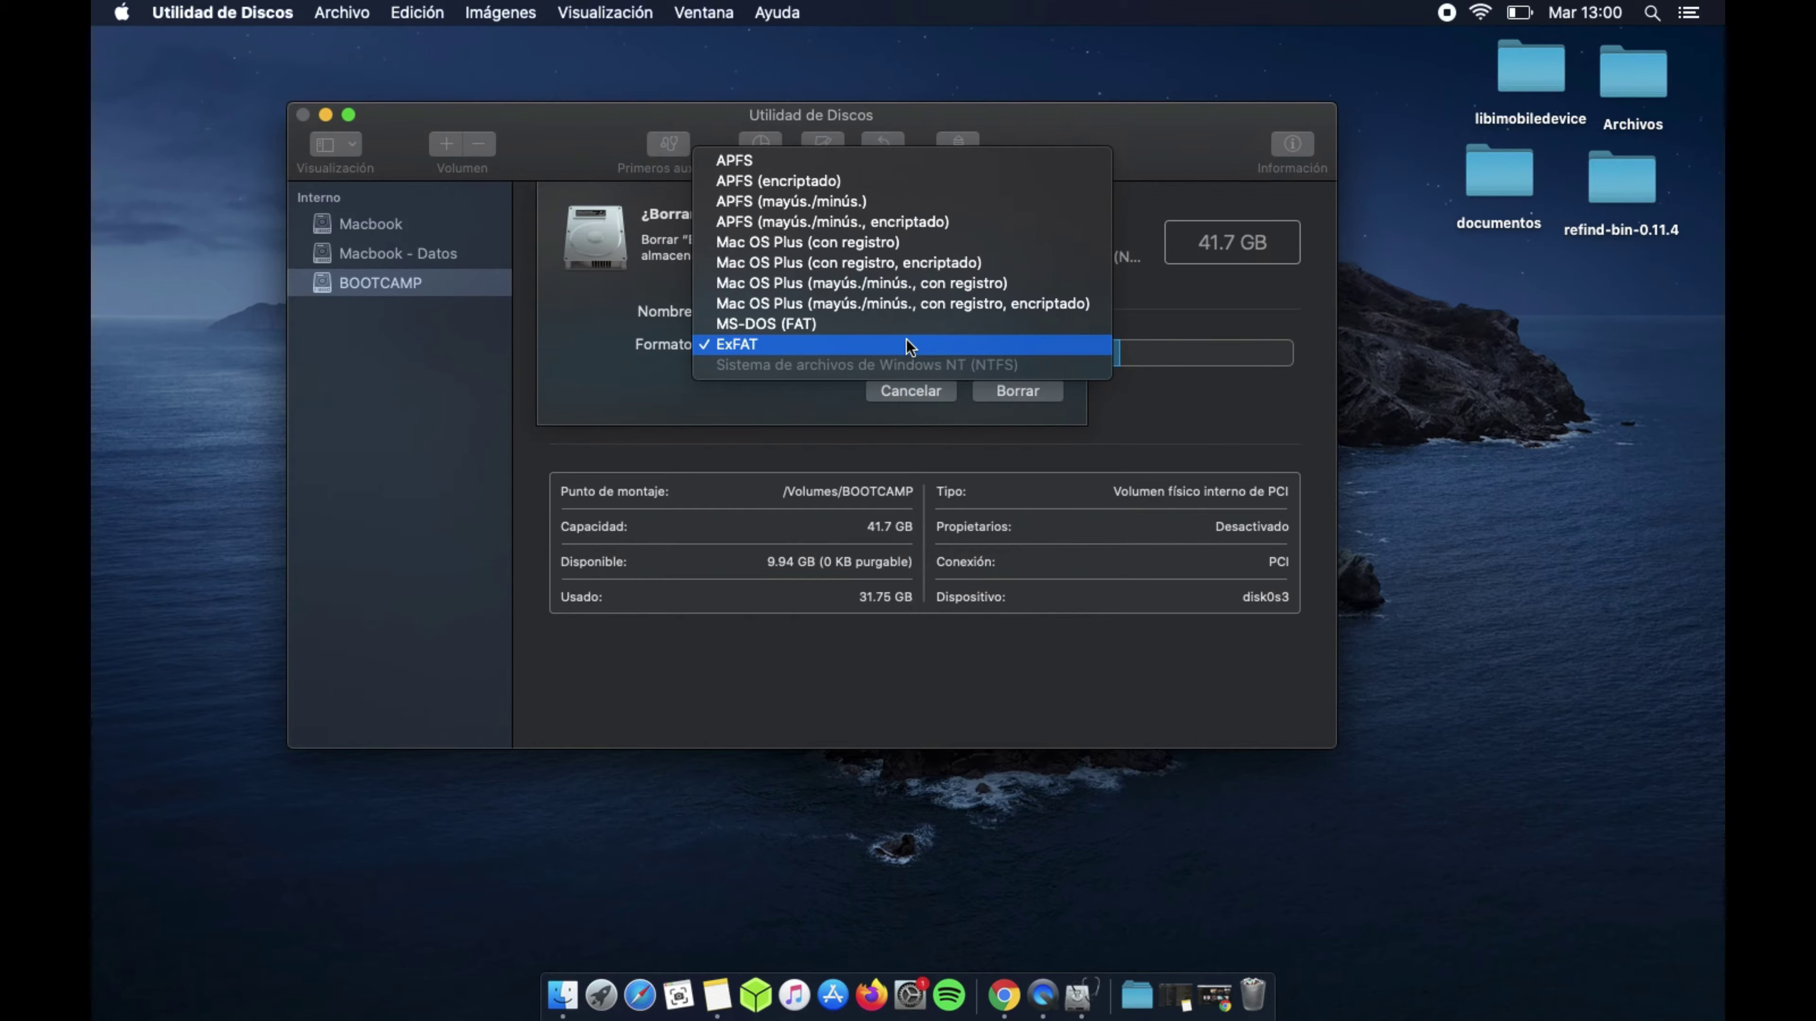
left_click(833, 317)
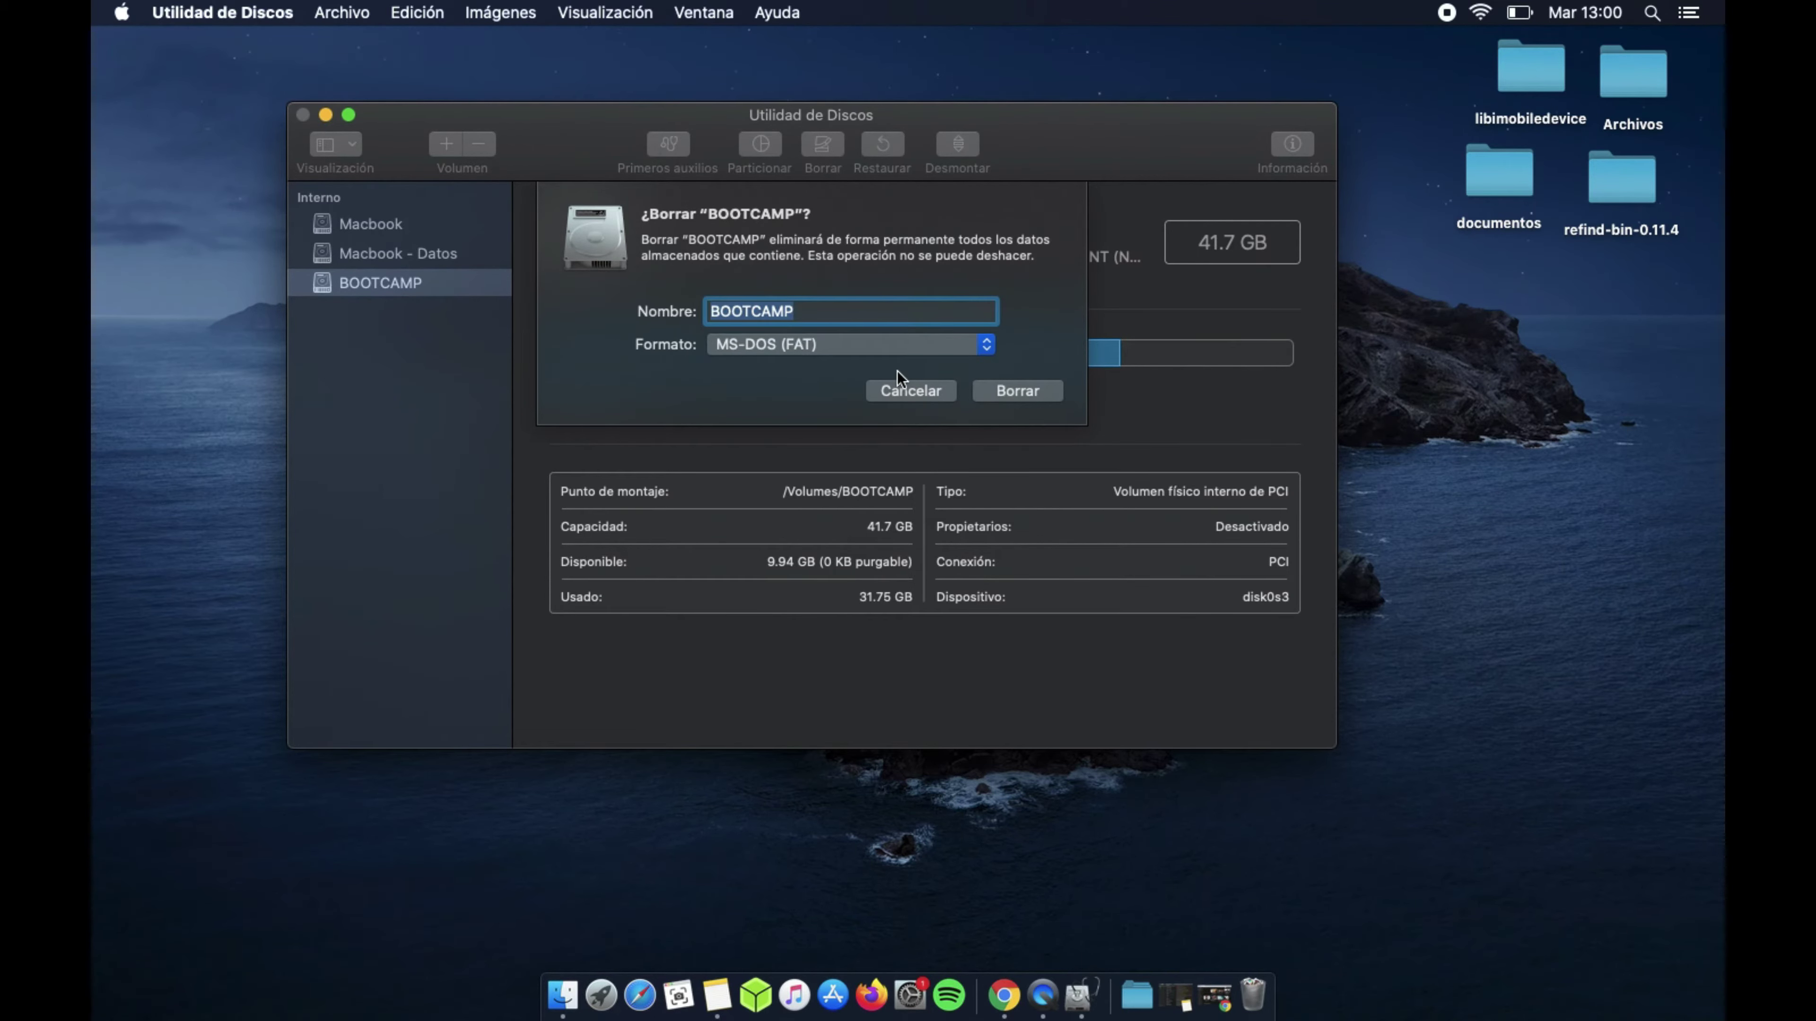
left_click(910, 388)
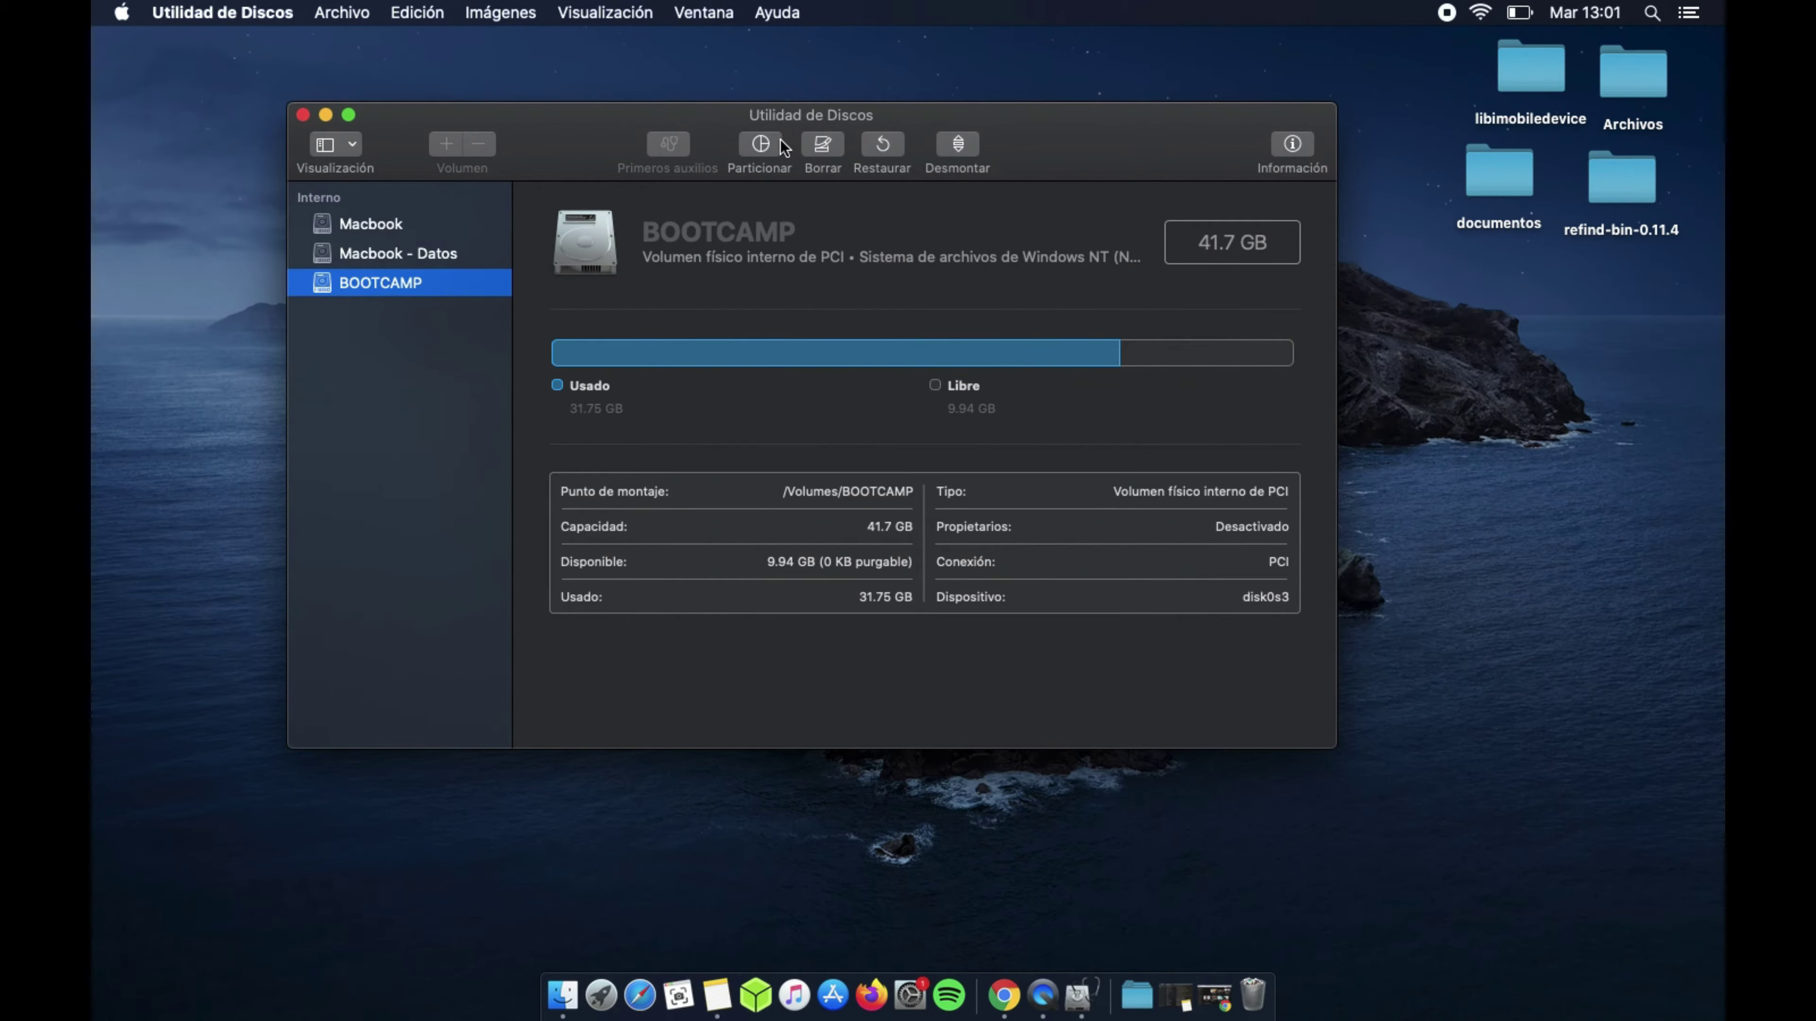
left_click(761, 143)
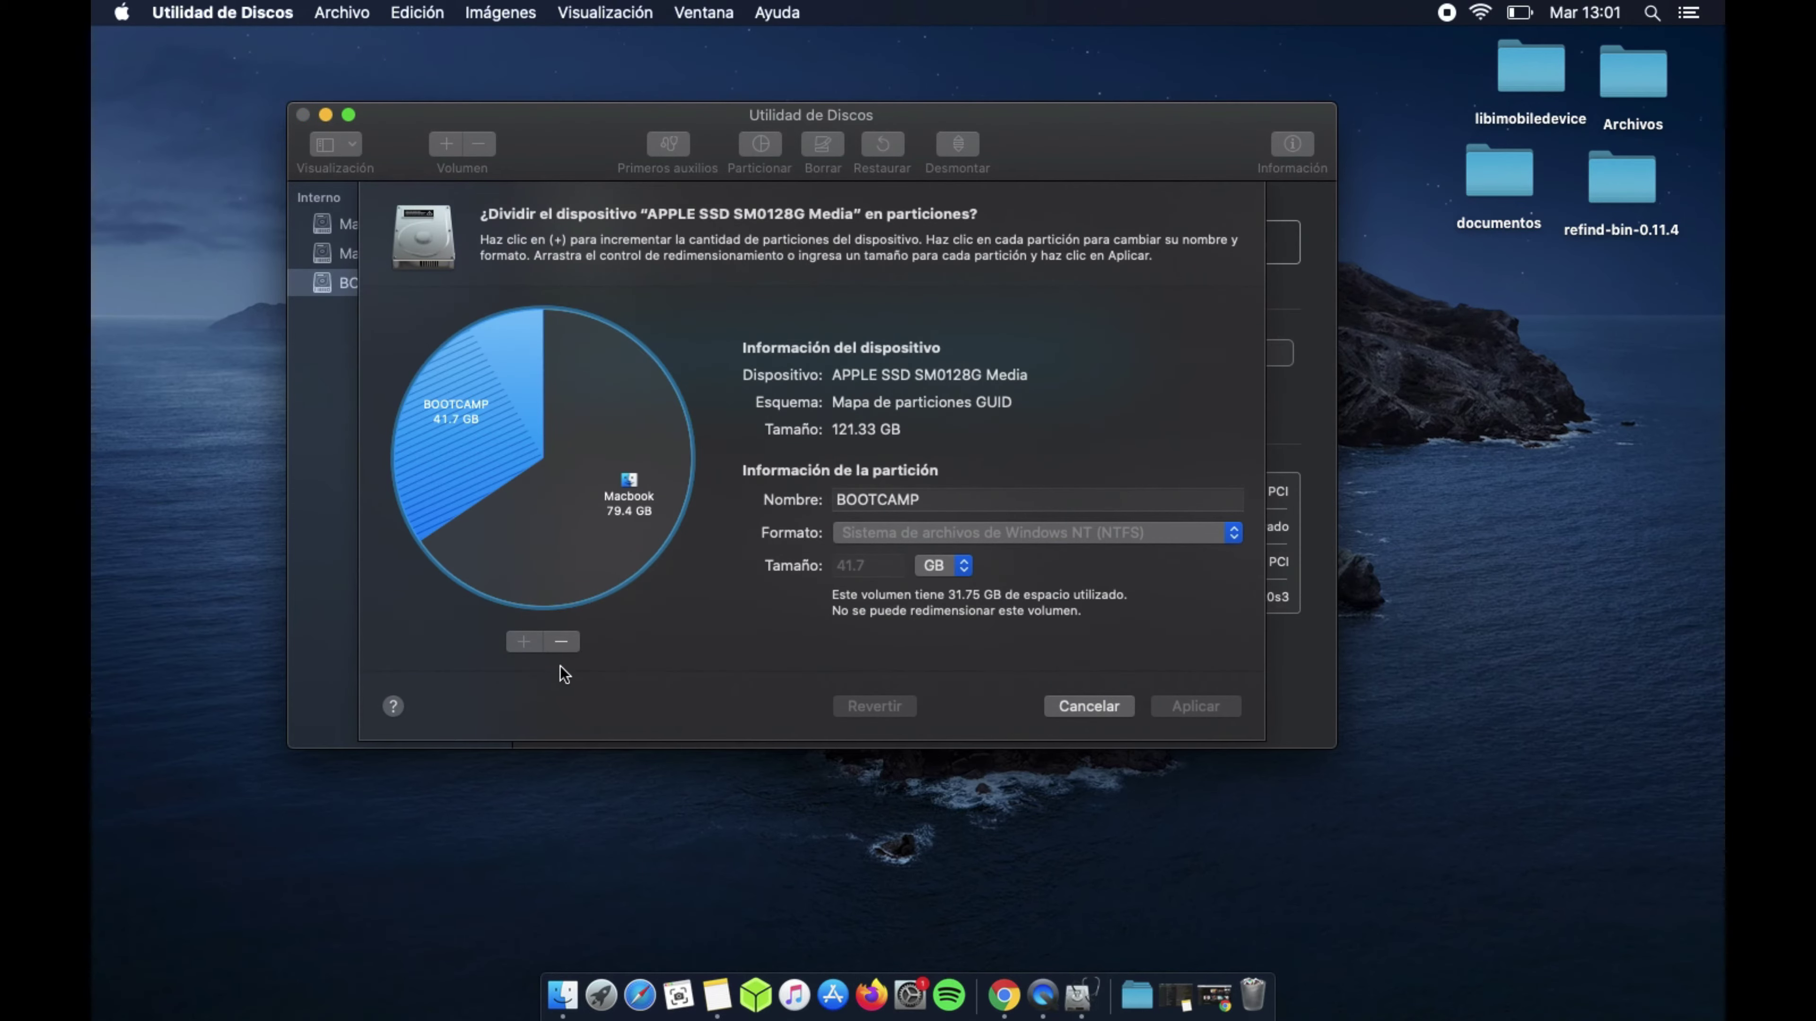
left_click(561, 643)
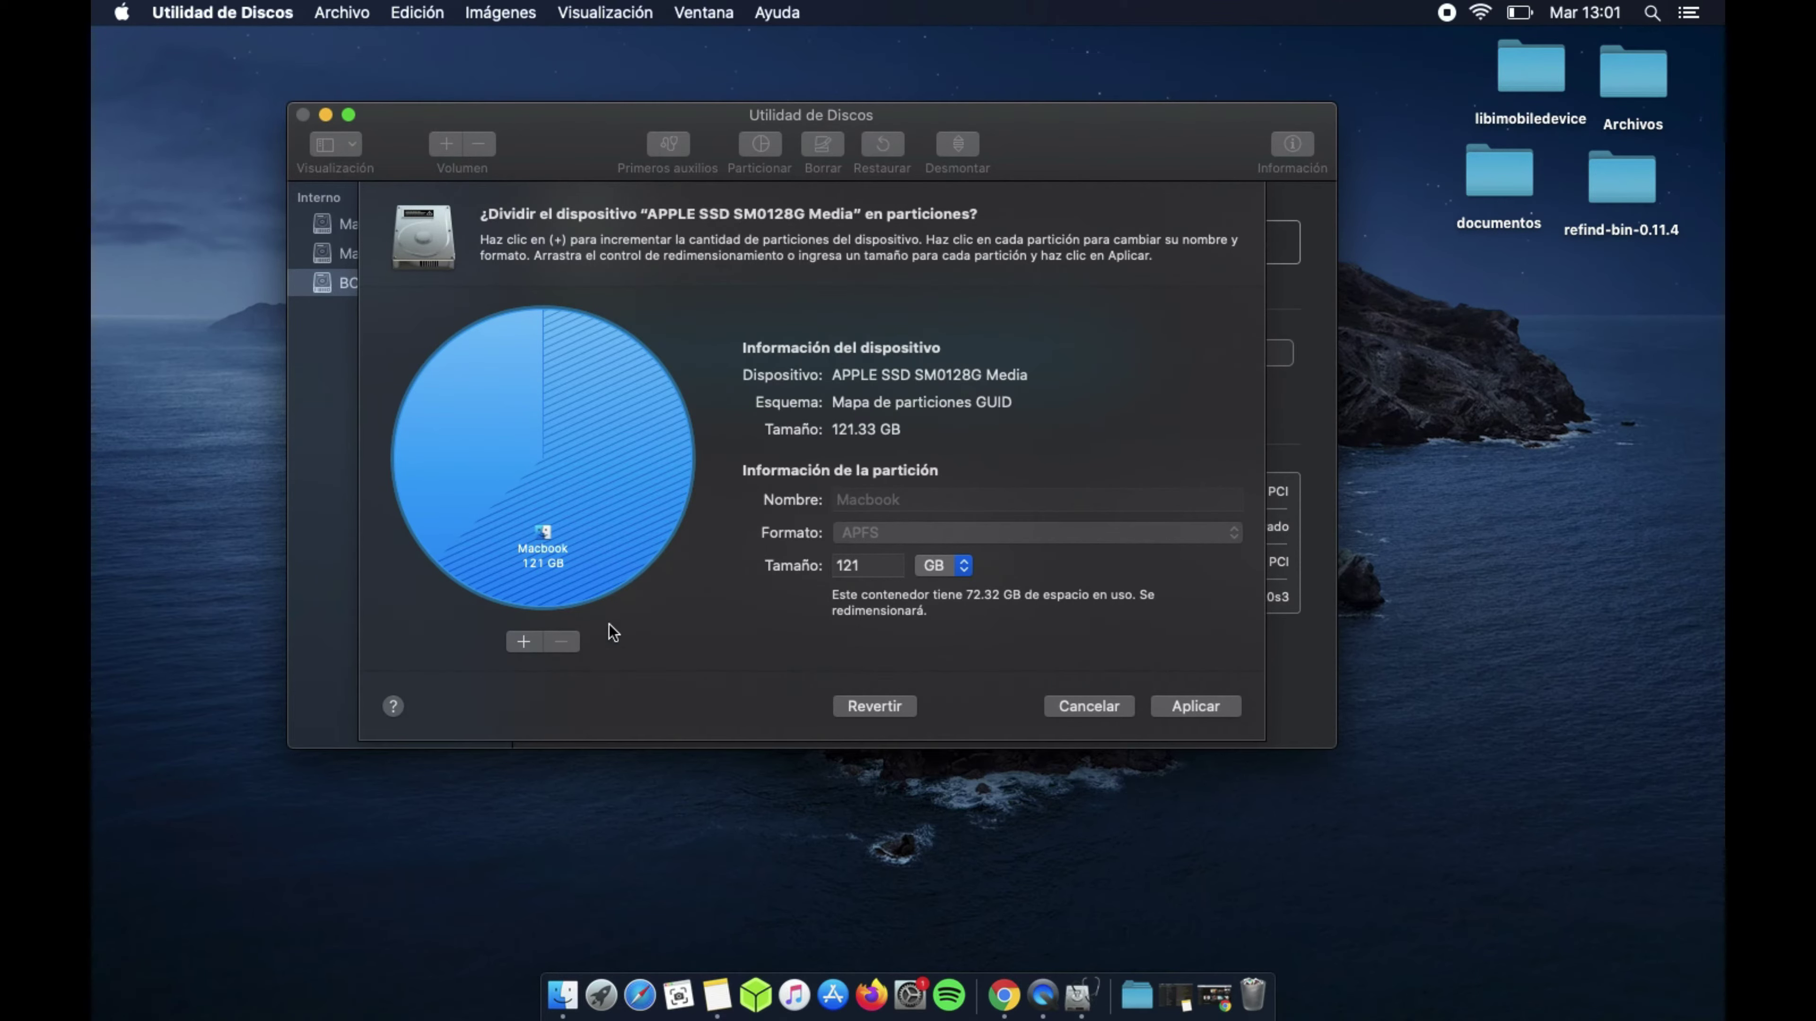
left_click(1104, 706)
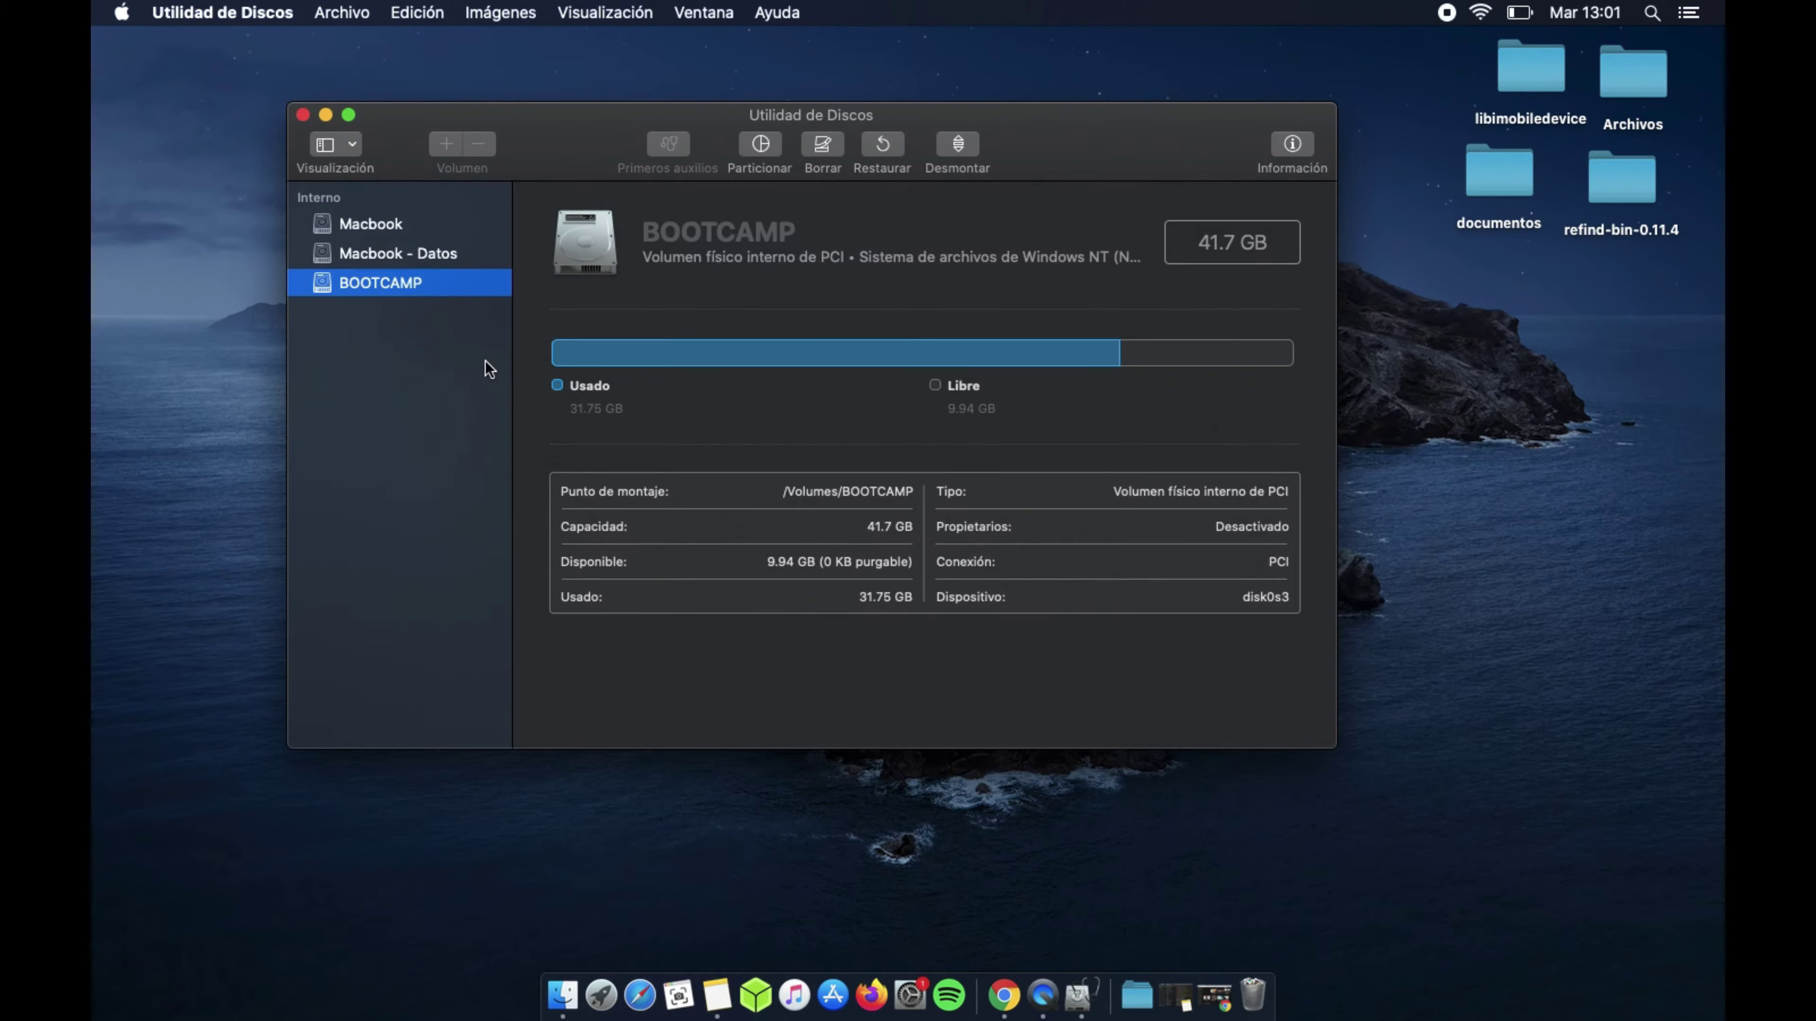
left_click(831, 142)
left_click(849, 346)
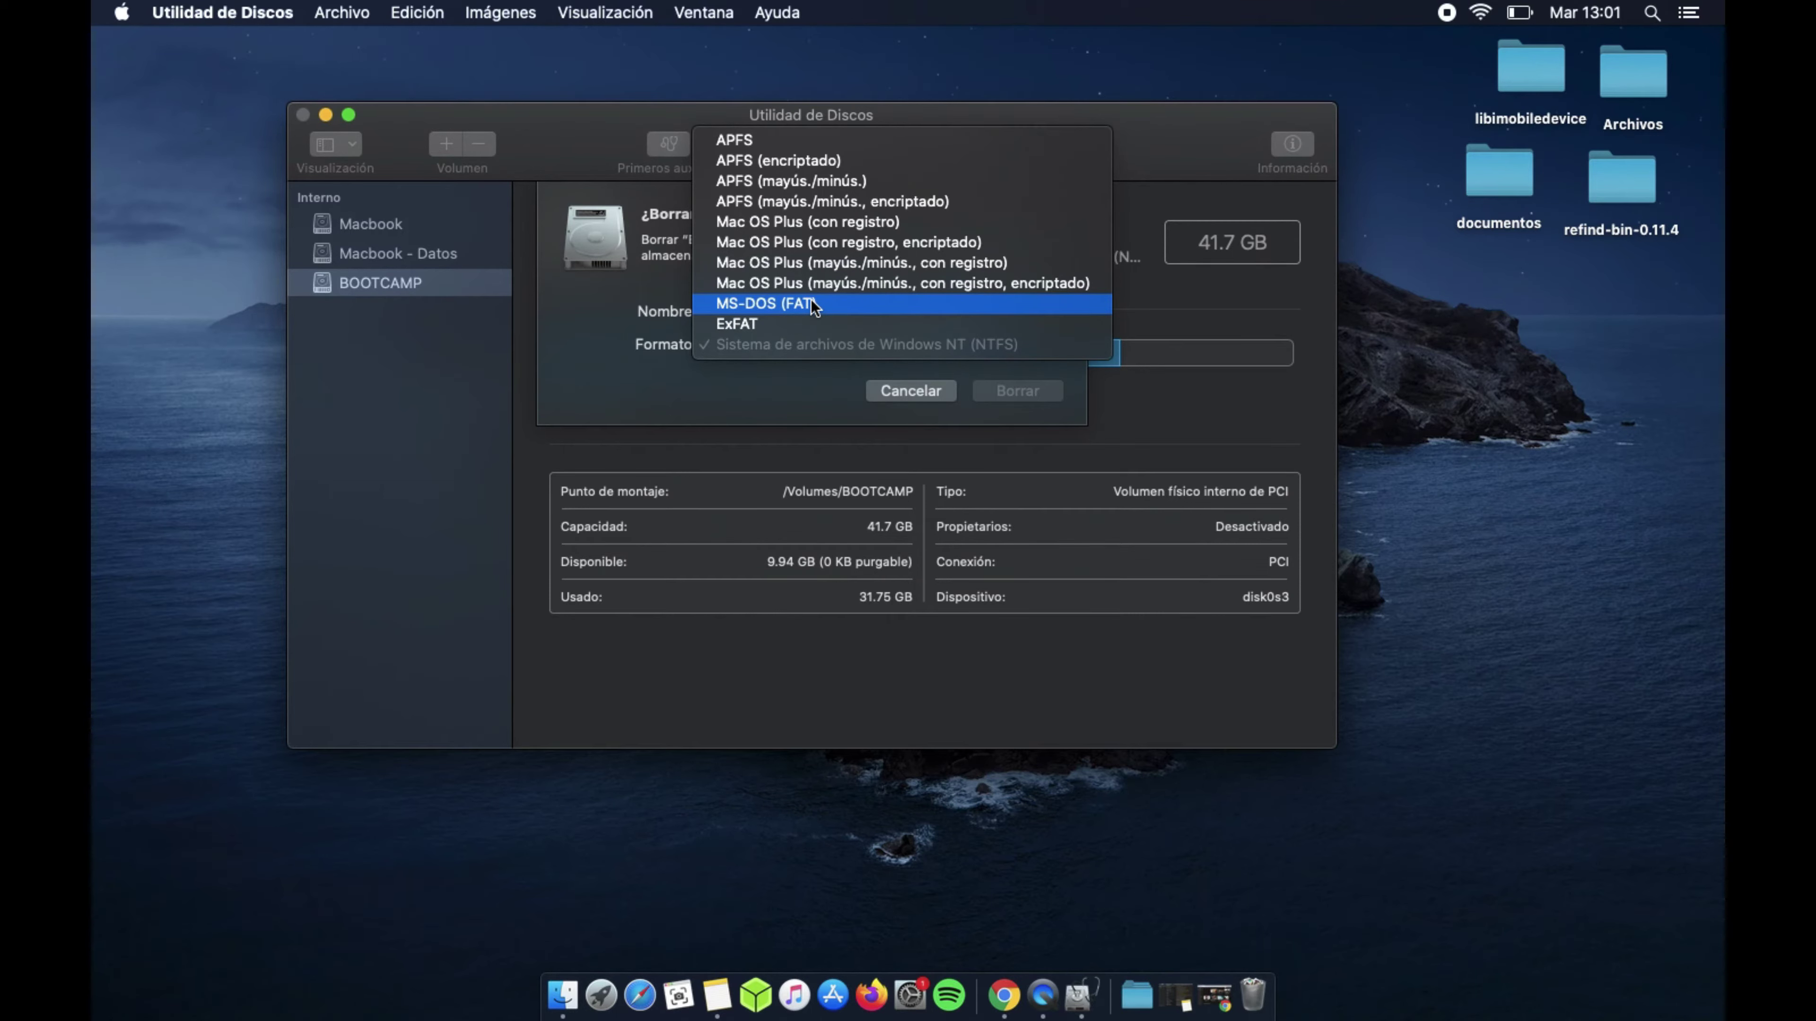
left_click(873, 387)
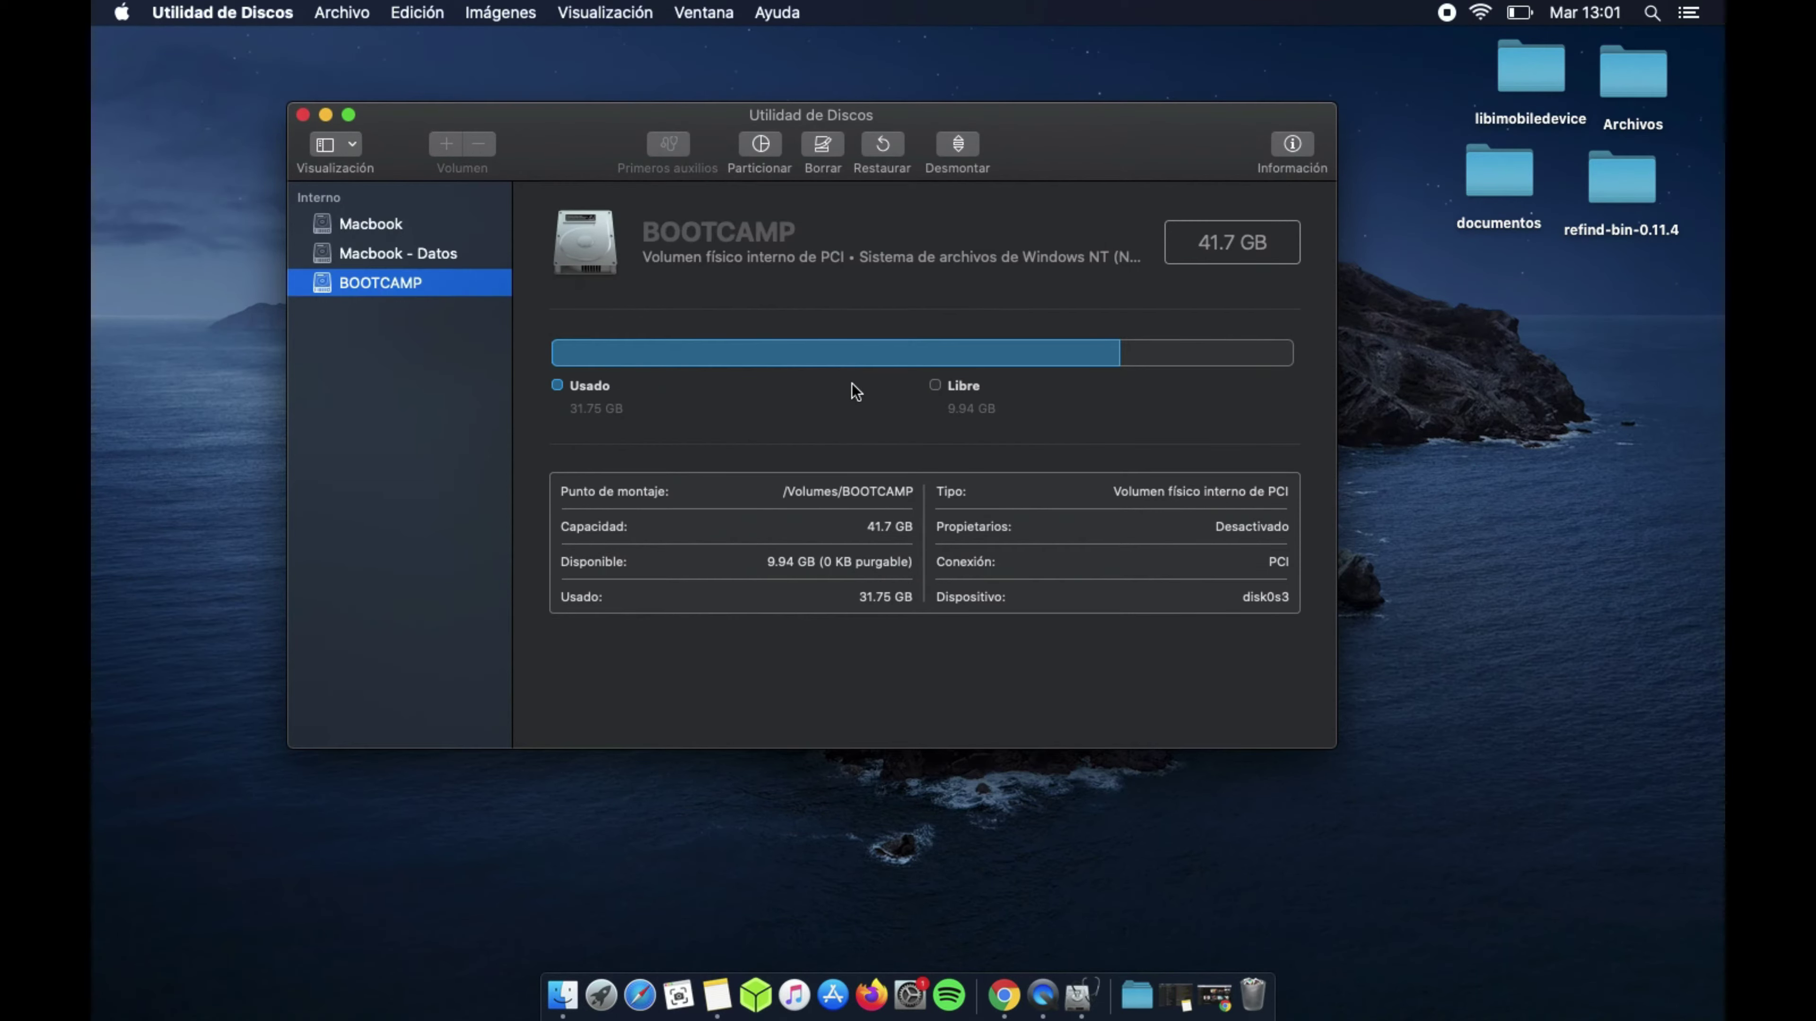
Delete the BOOTCAMP partition from the APPLE SSD SM0128G Media disk, giving its space to Macbook, and apply the partition changes.
left_click(404, 254)
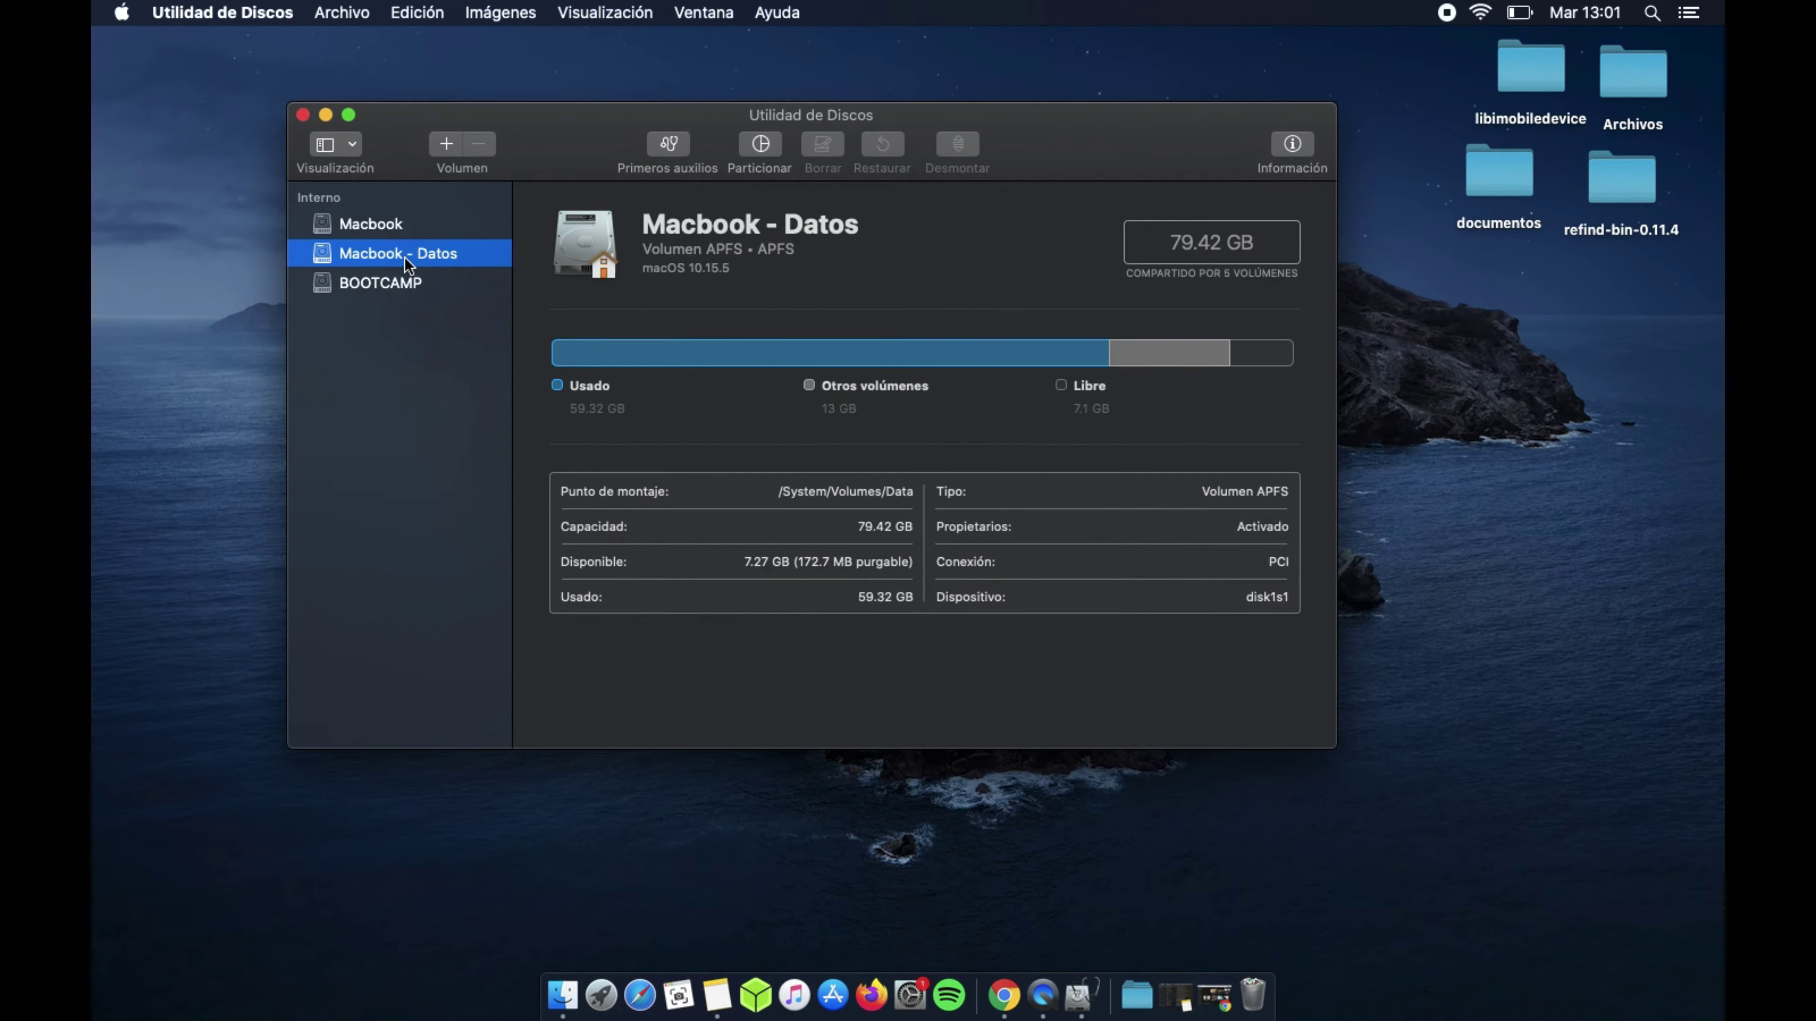
left_click(428, 281)
left_click(775, 141)
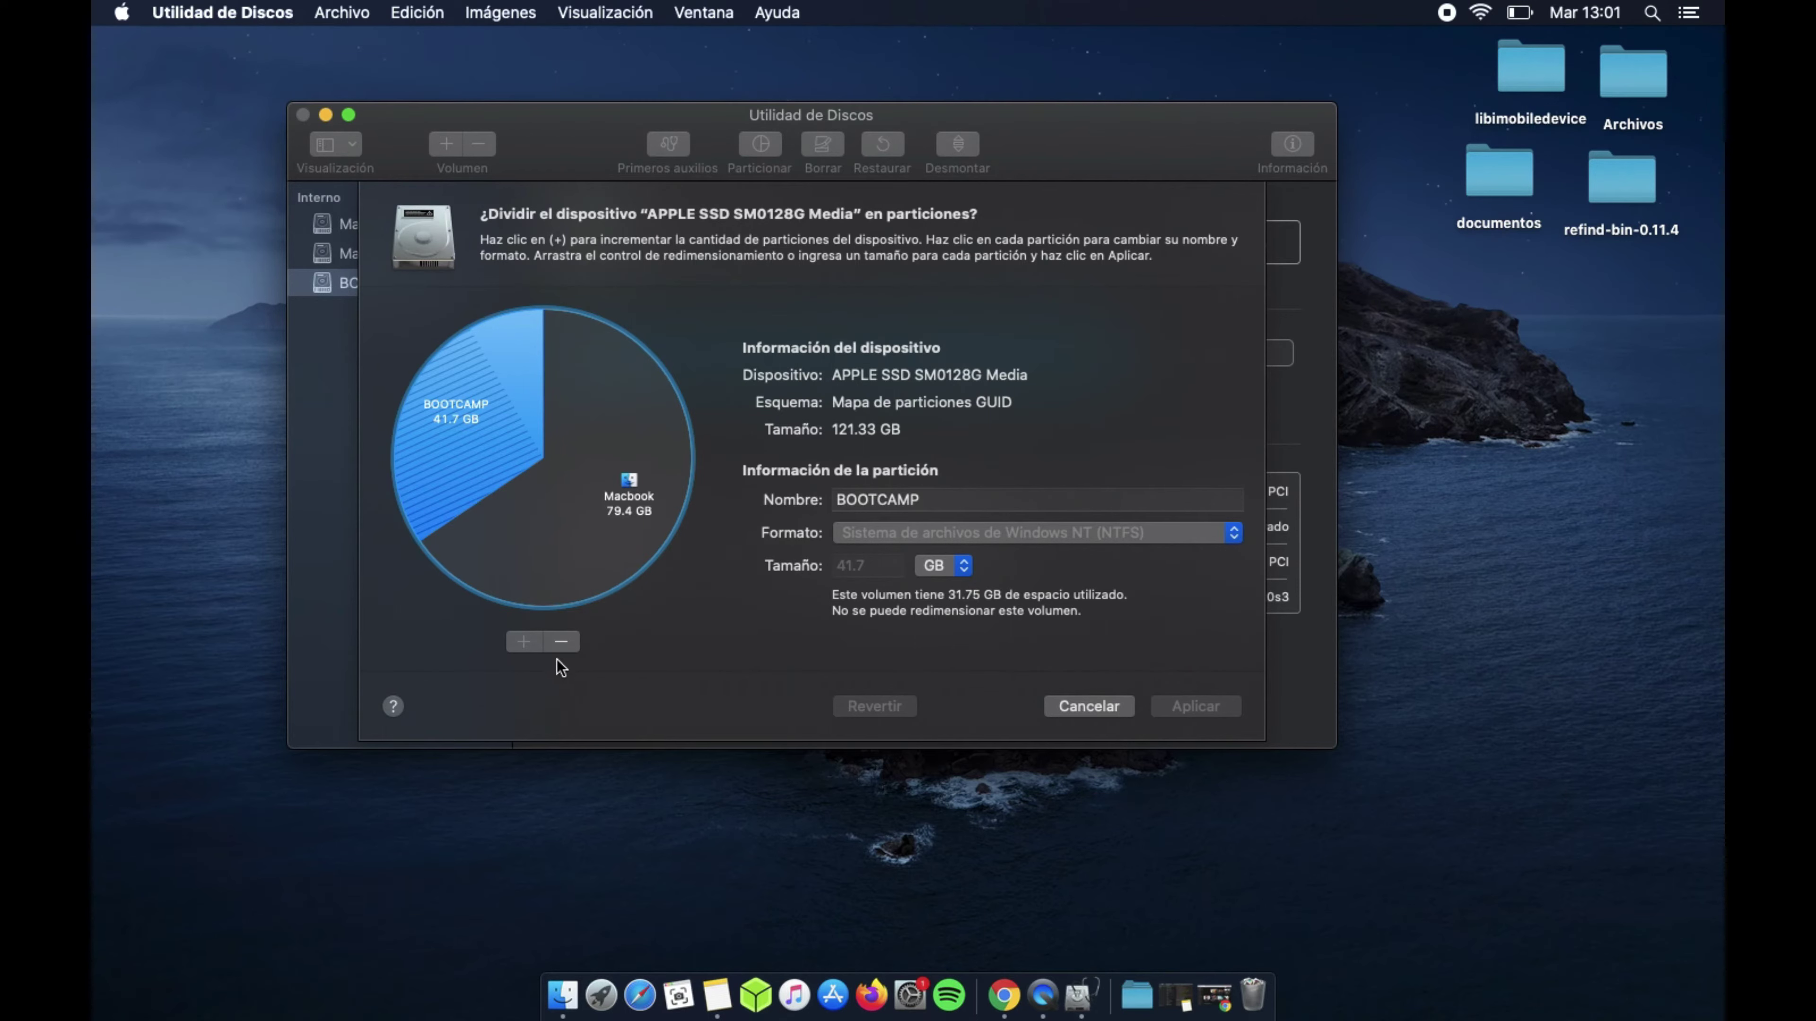
left_click(566, 646)
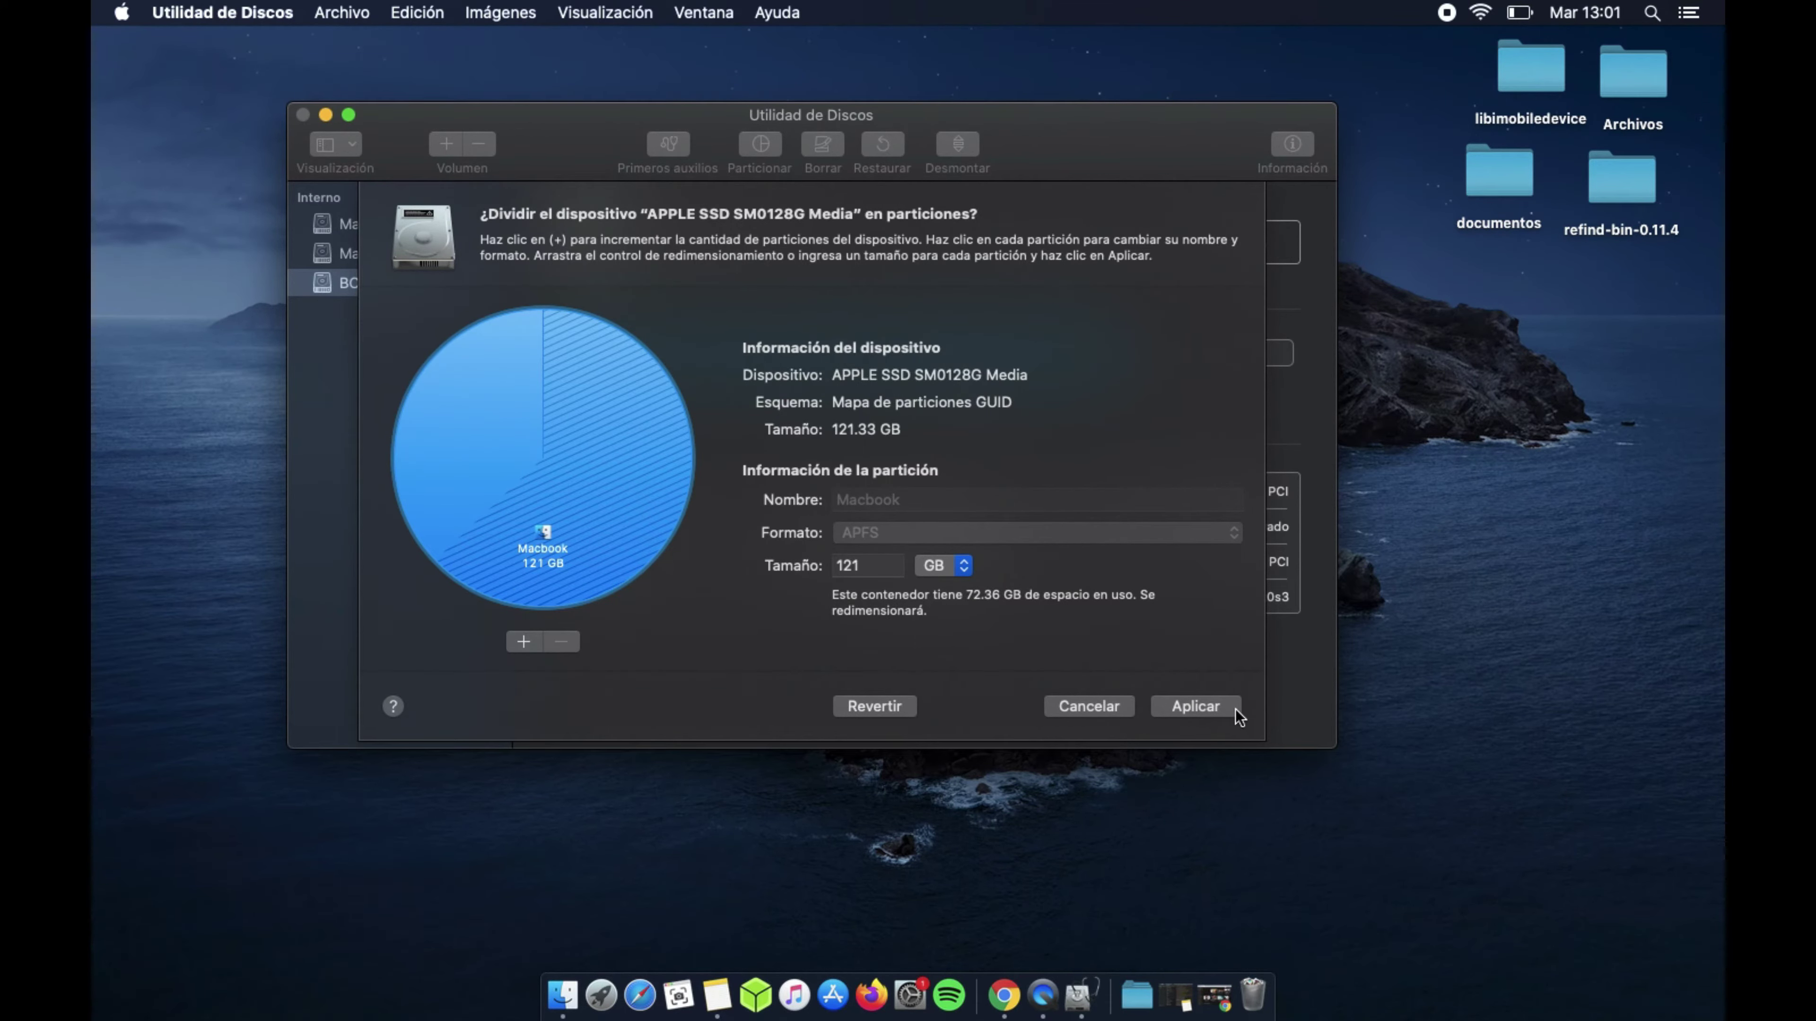
left_click(1196, 707)
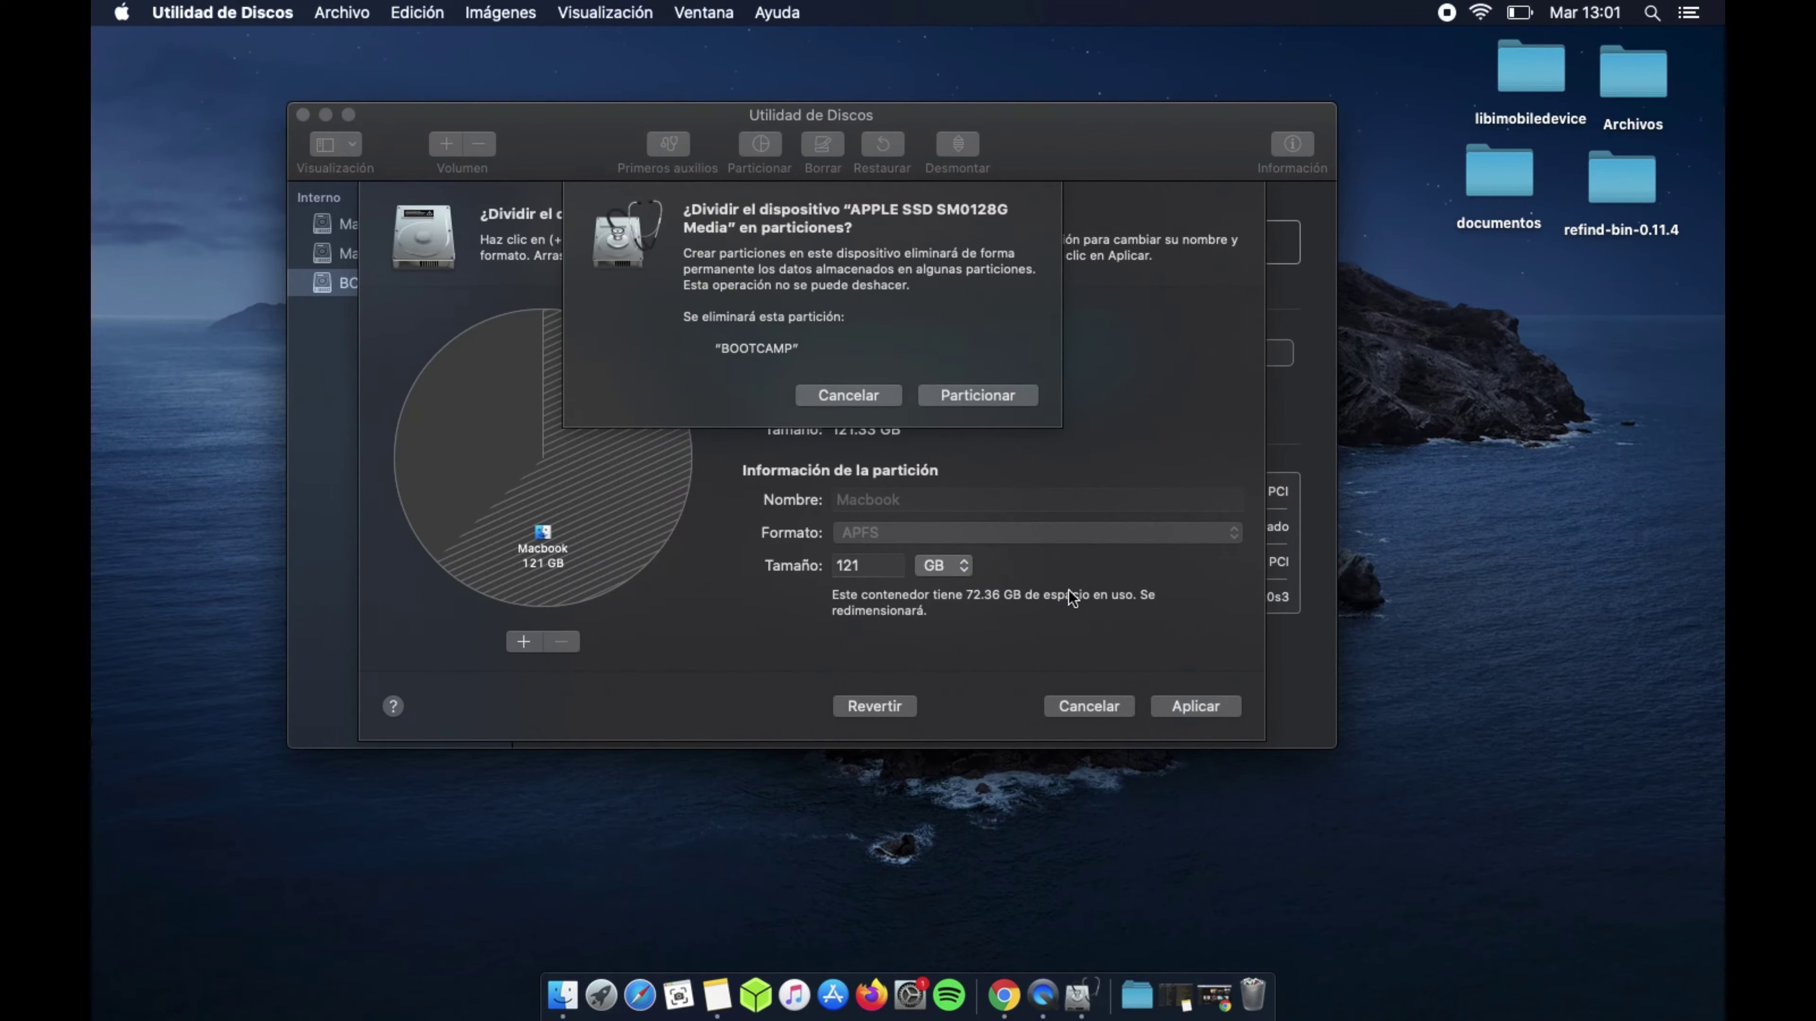
left_click(984, 397)
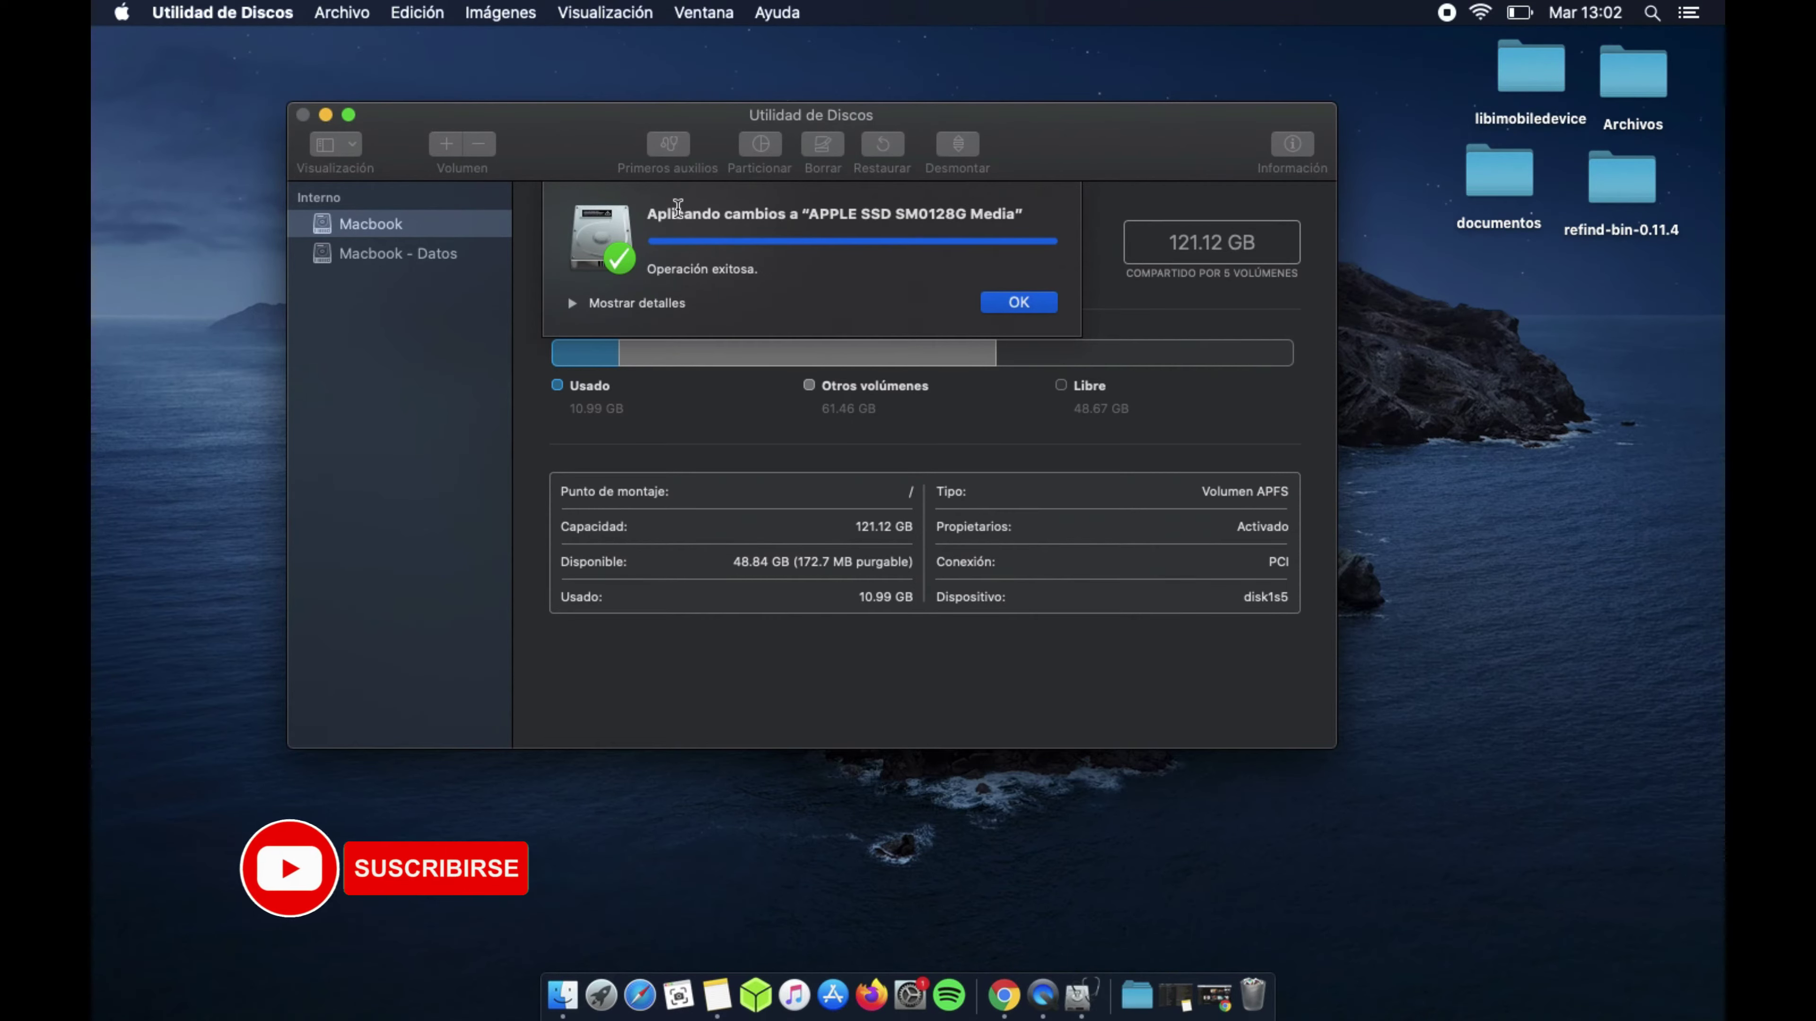
left_click_drag(647, 269, 806, 267)
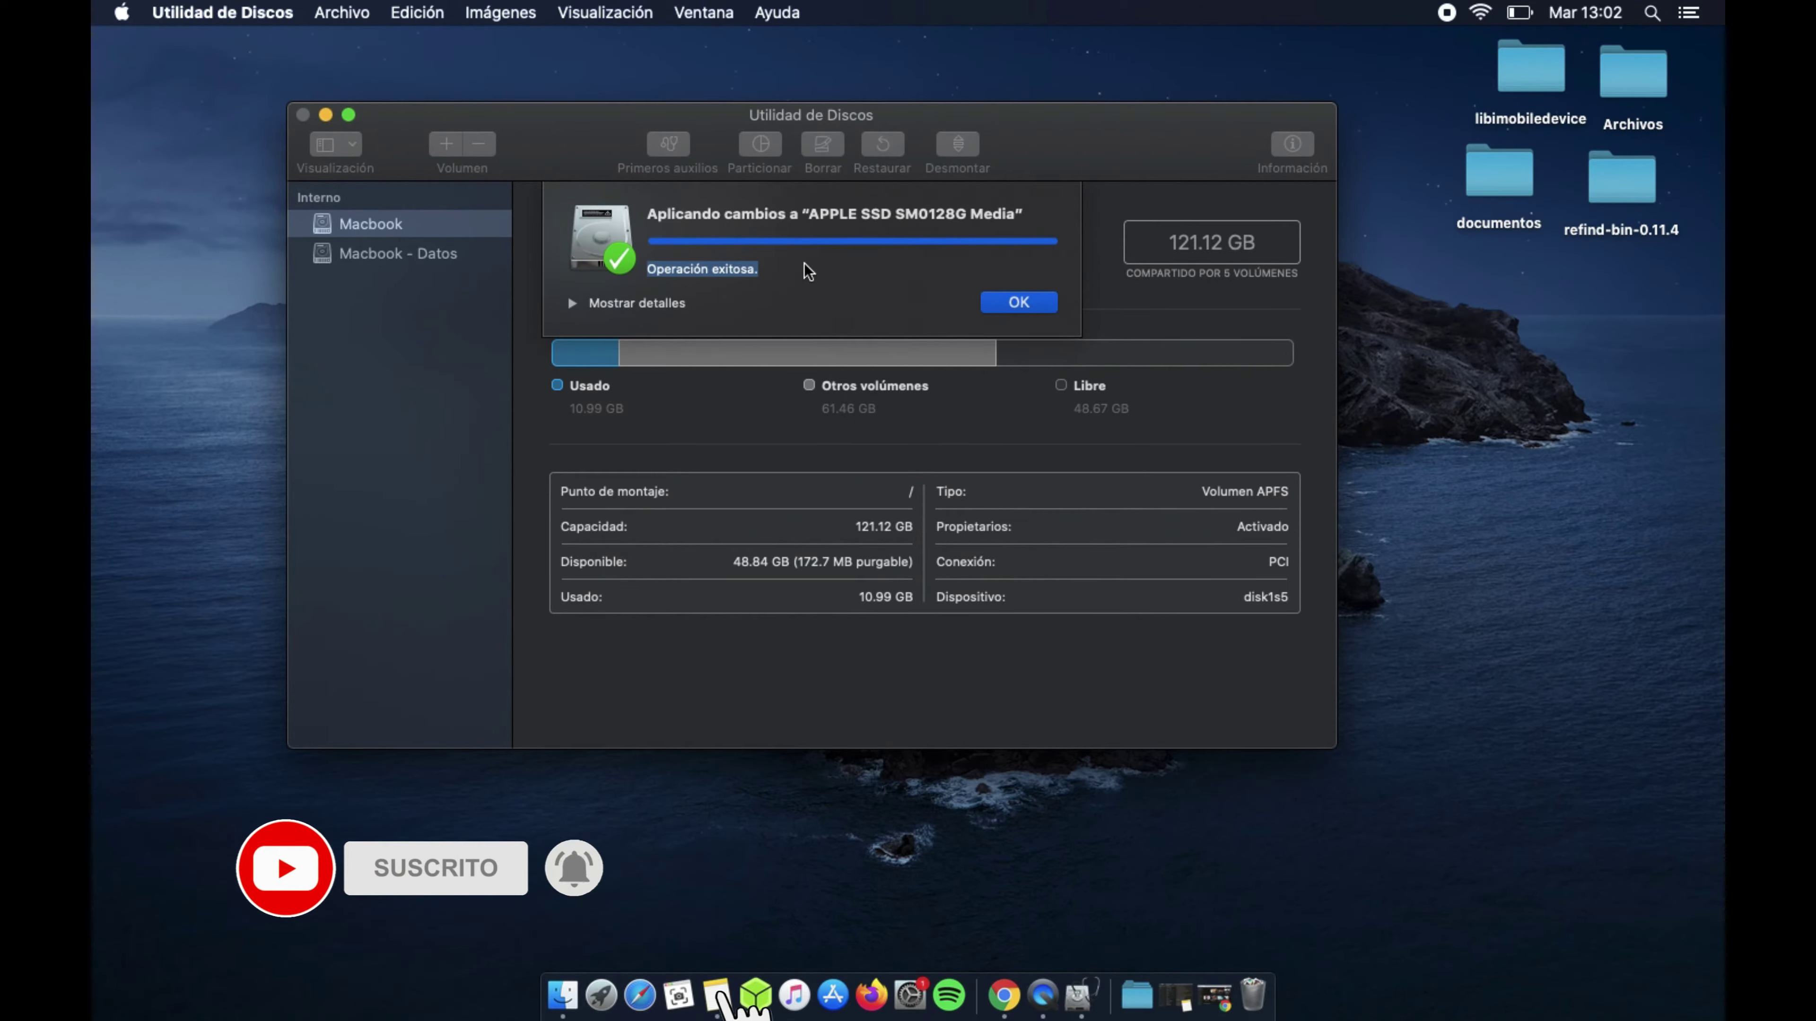
left_click(1011, 301)
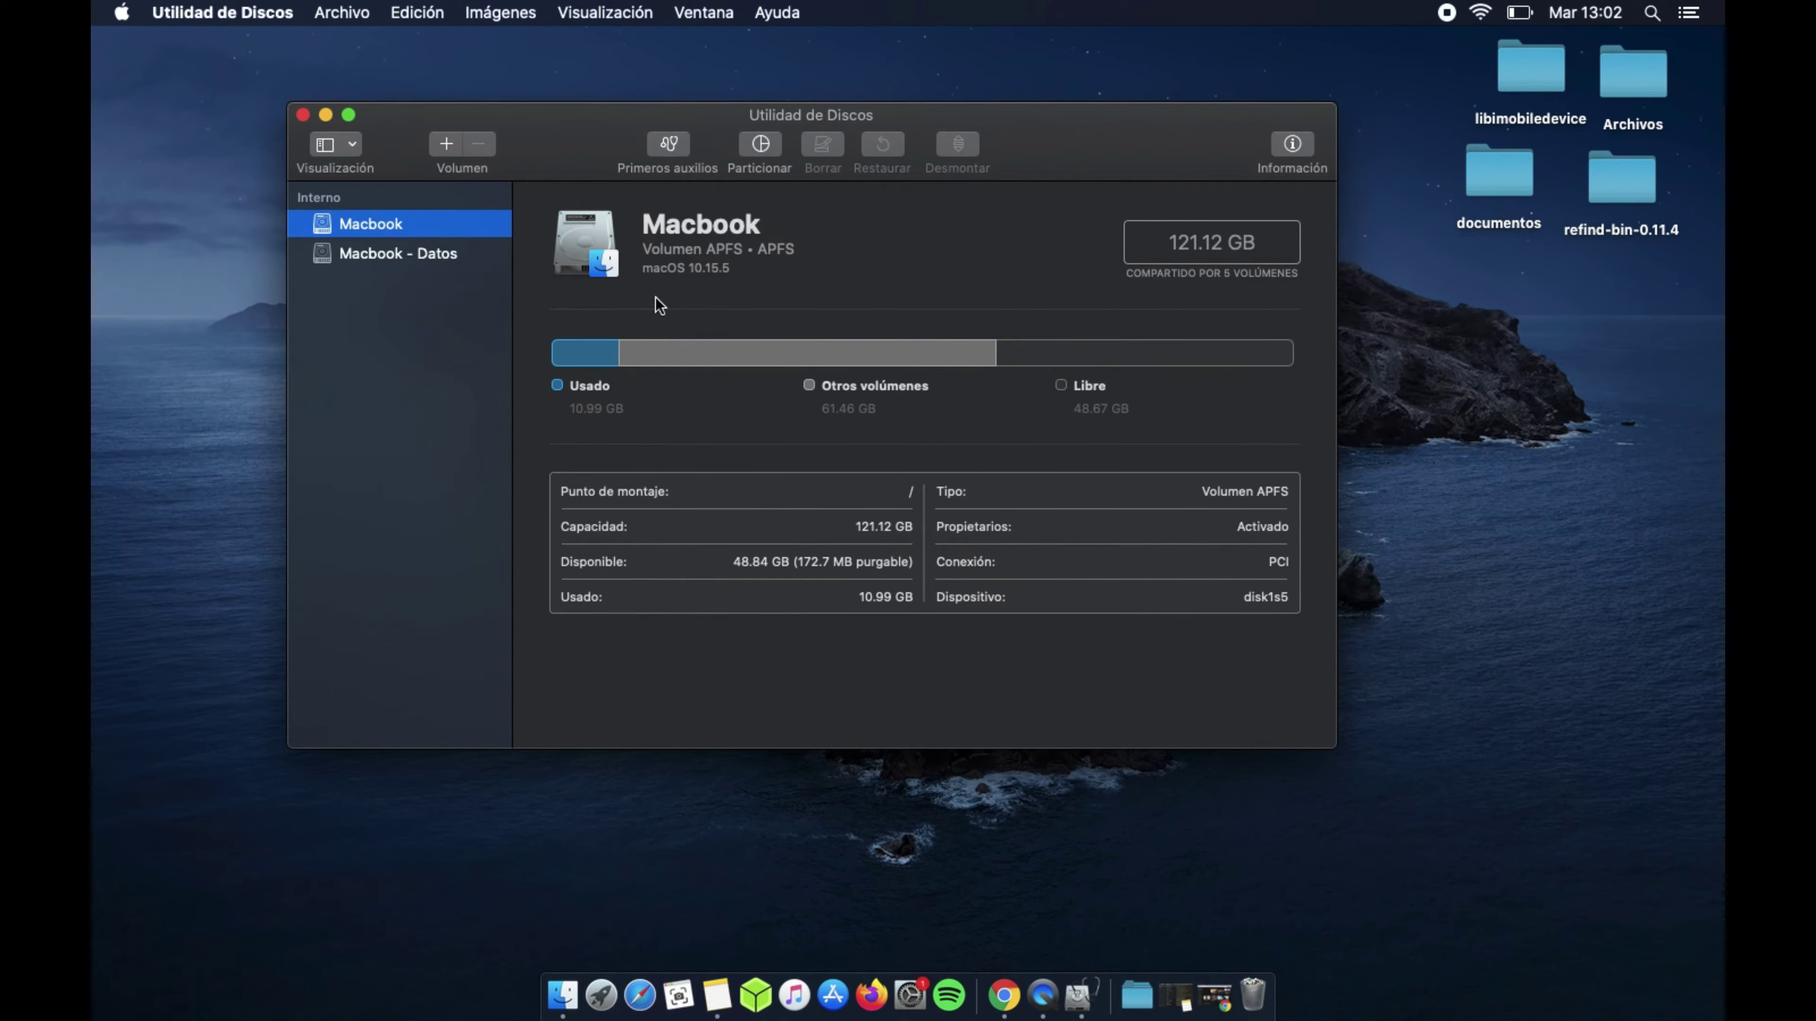
Compare the capacity and free space of the remaining Macbook and Macbook - Datos volumes.
left_click(454, 248)
left_click(414, 234)
left_click(426, 263)
left_click(411, 220)
left_click_drag(562, 115, 546, 83)
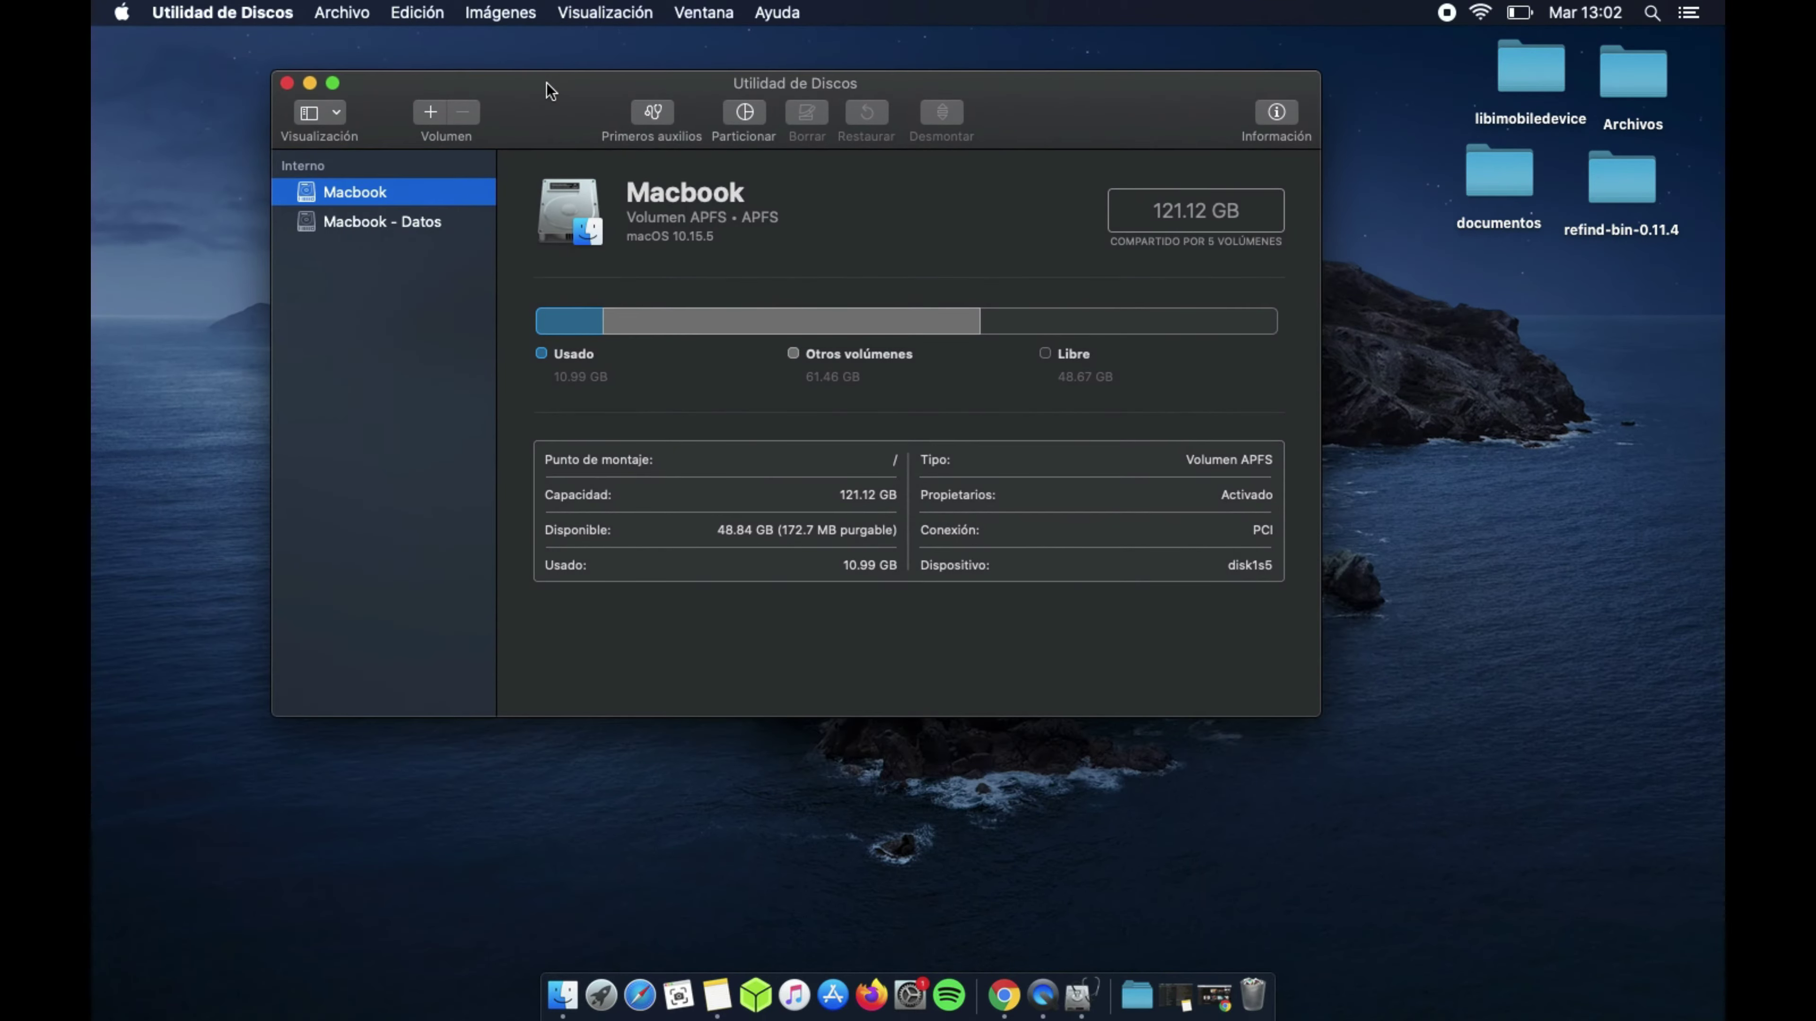
left_click(404, 218)
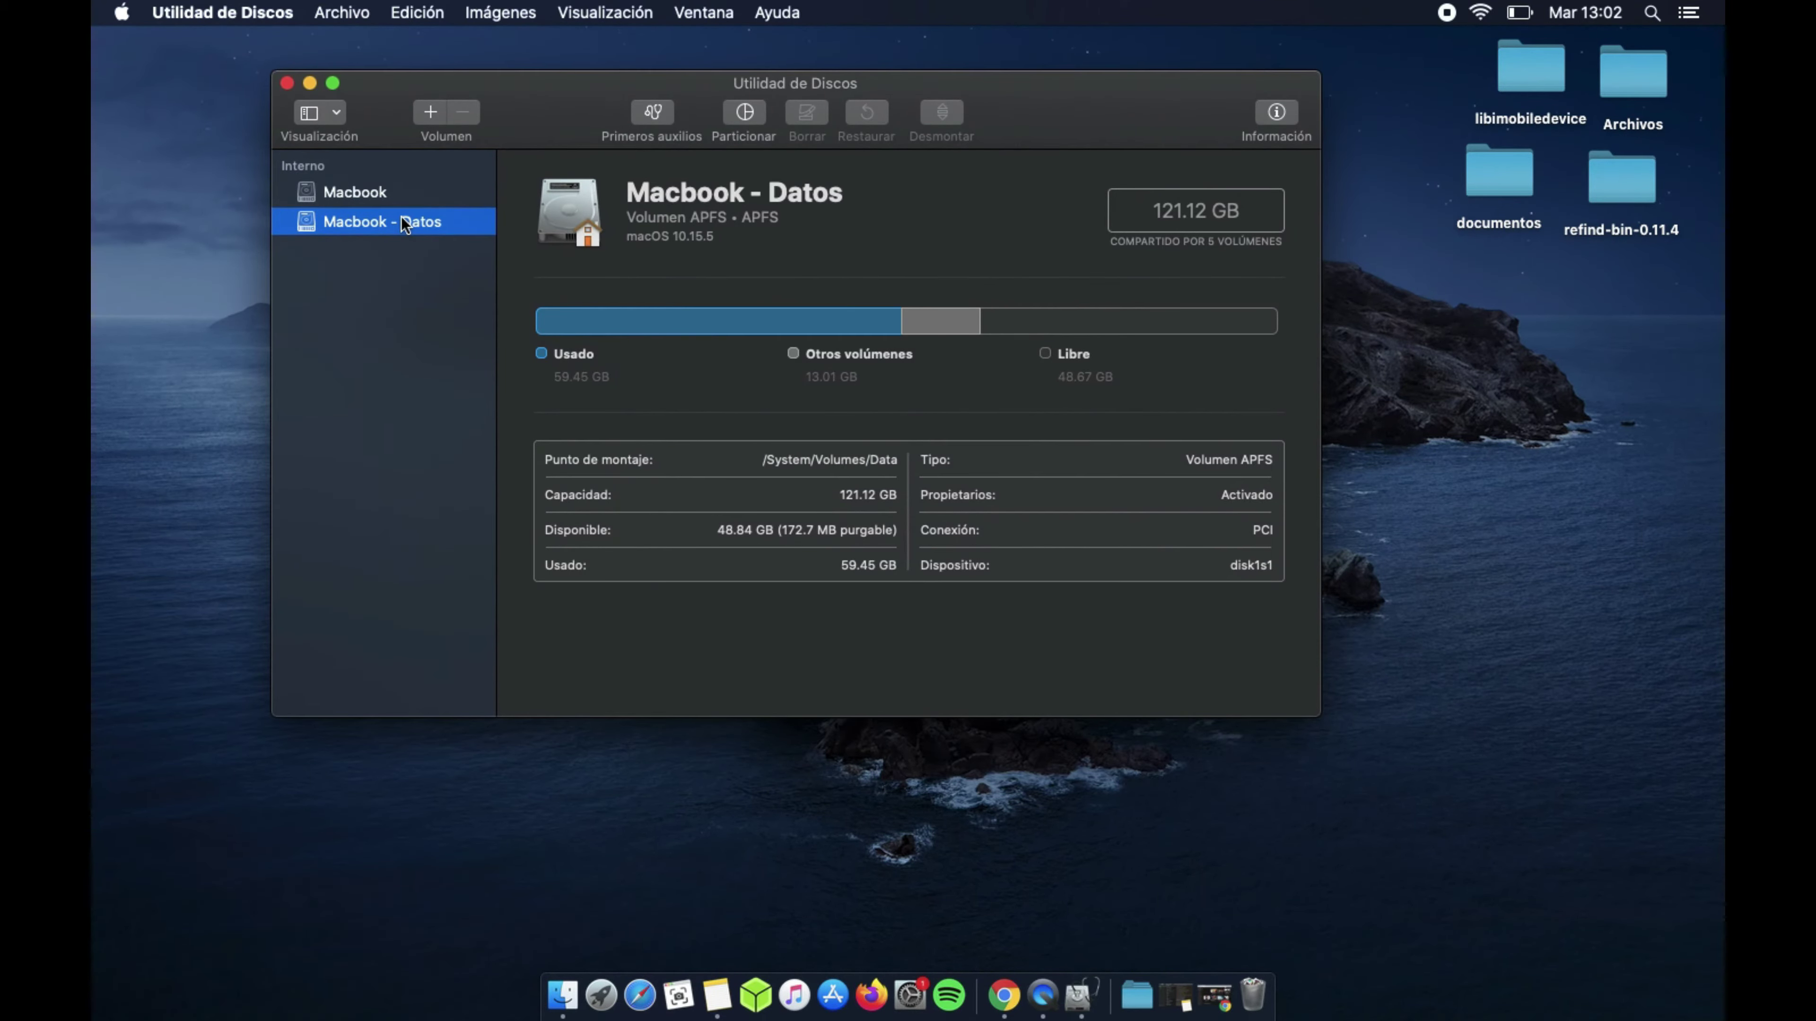
left_click(418, 193)
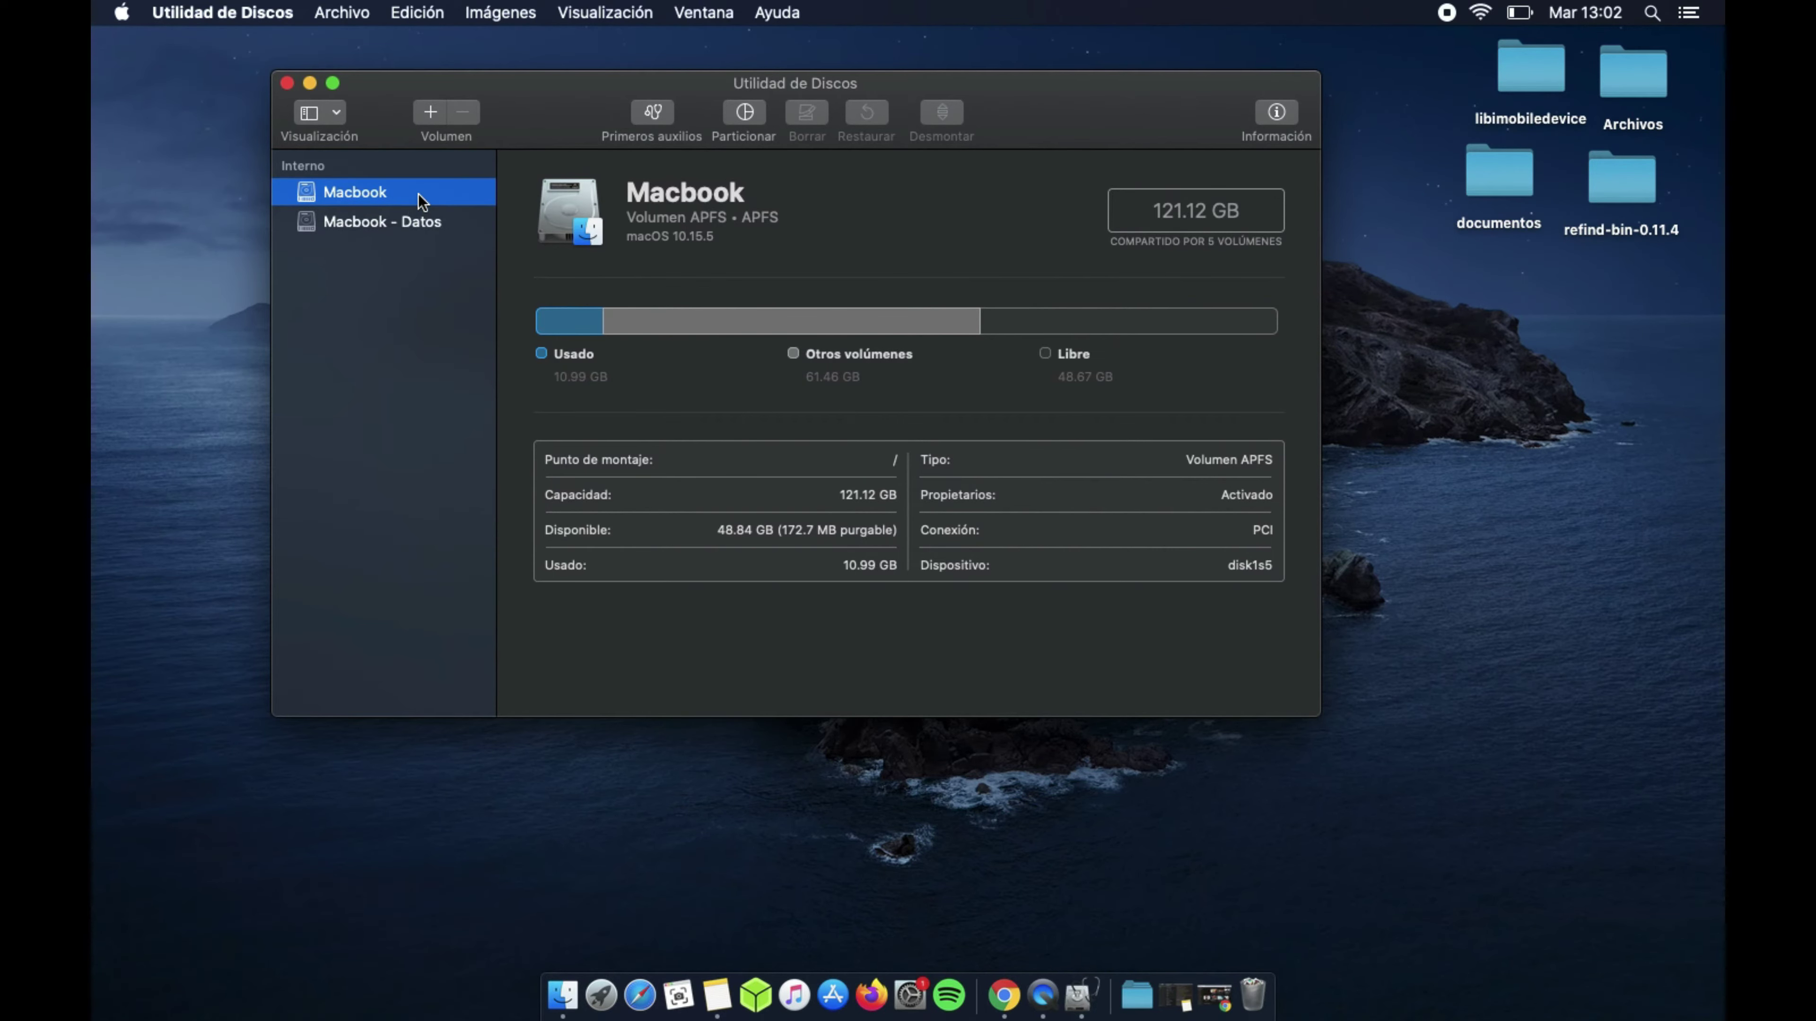
Open the disk's partition layout from the Macbook - Datos volume, choosing to partition instead of adding a volume.
left_click(411, 221)
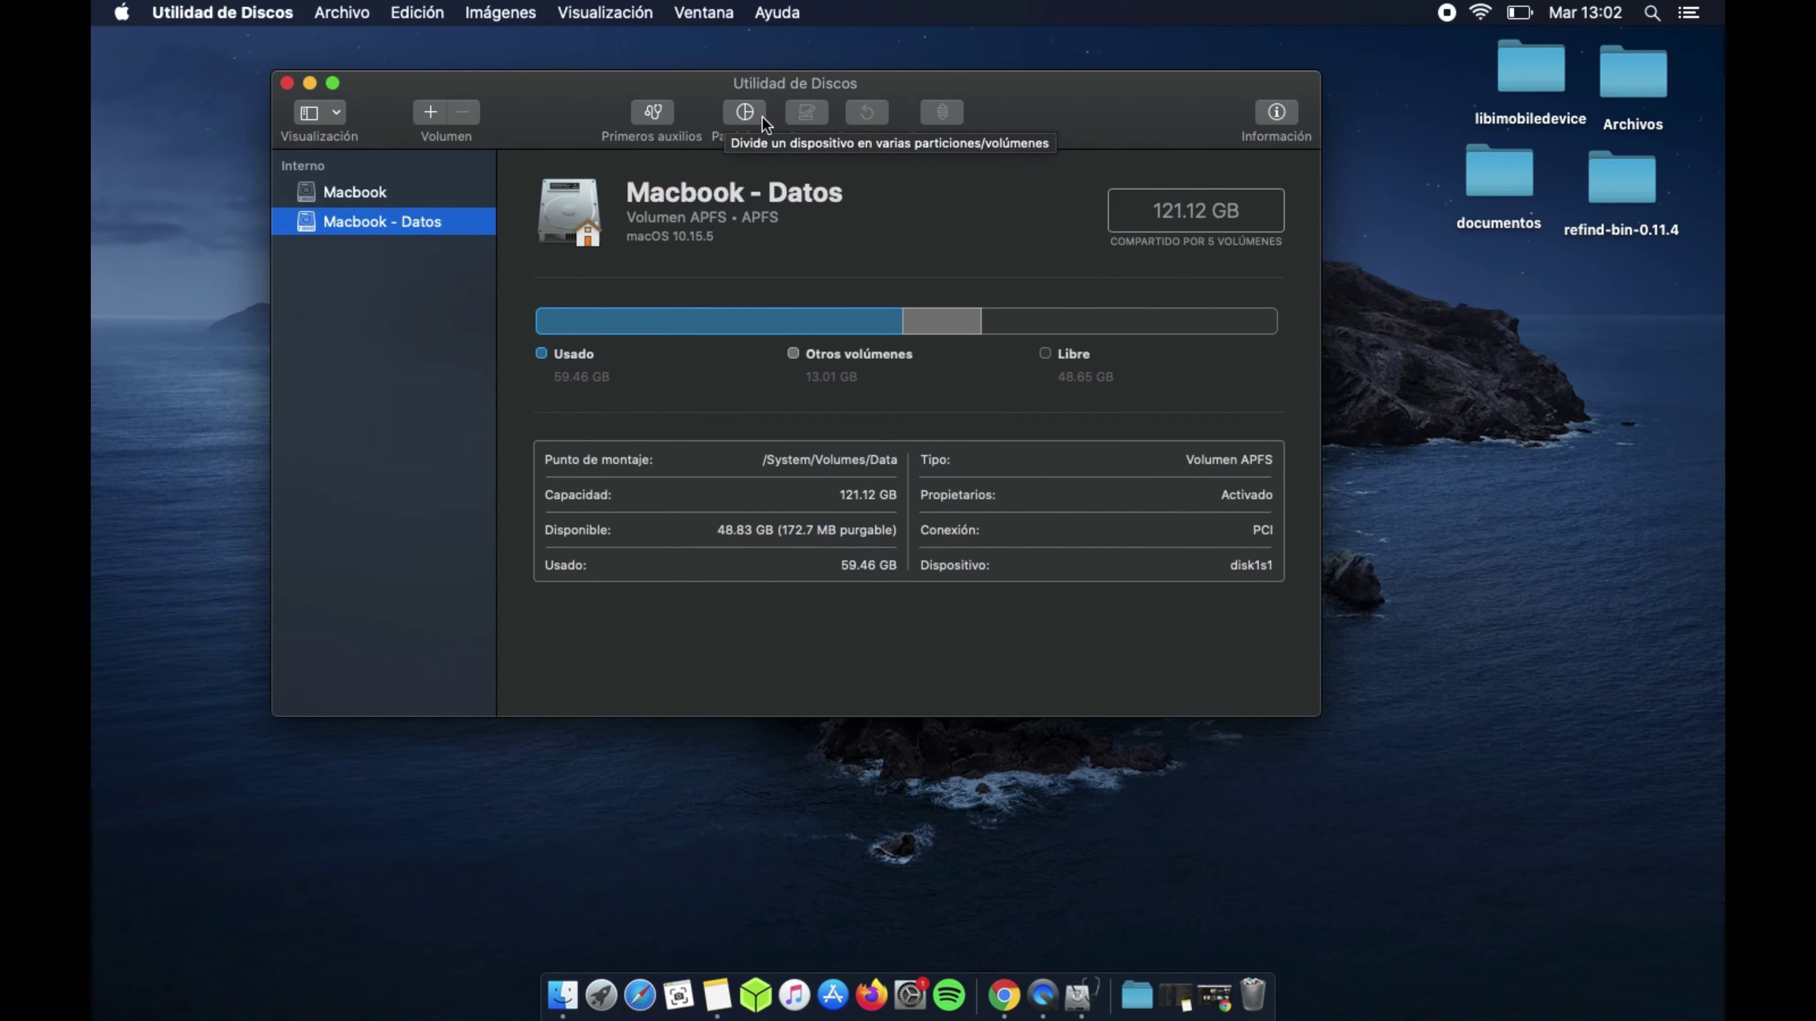
left_click(744, 112)
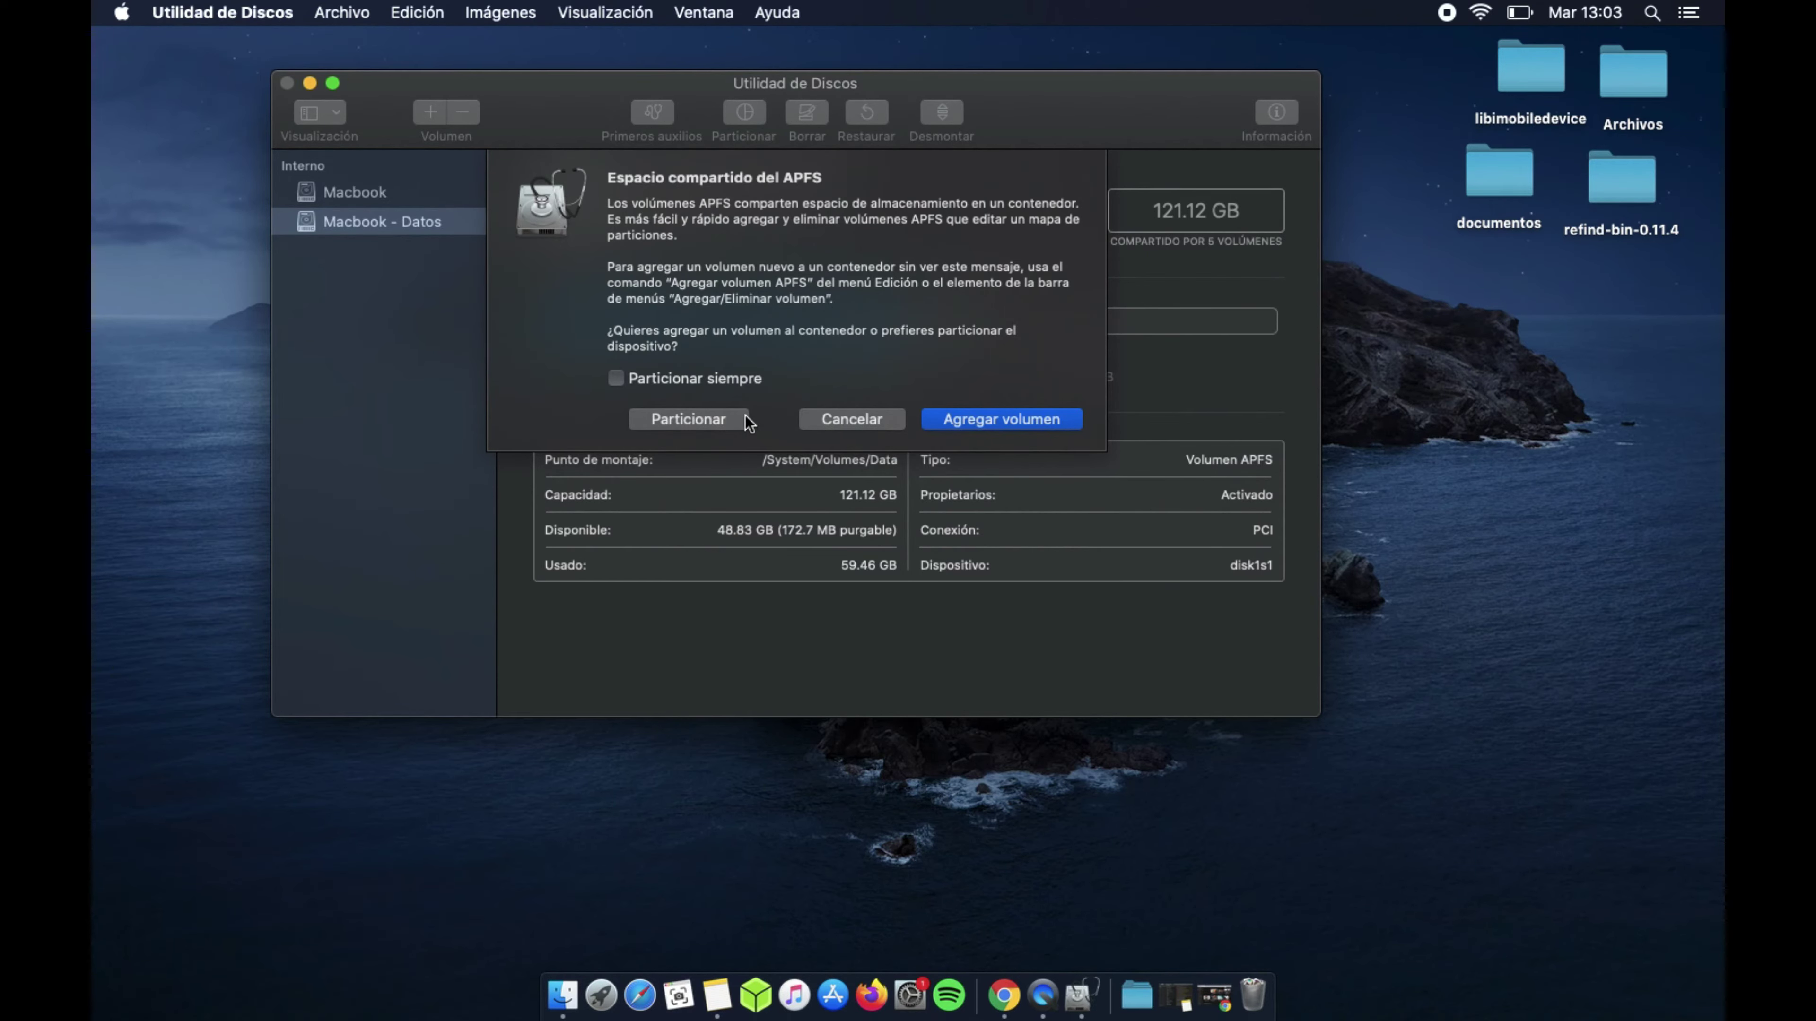
left_click(724, 414)
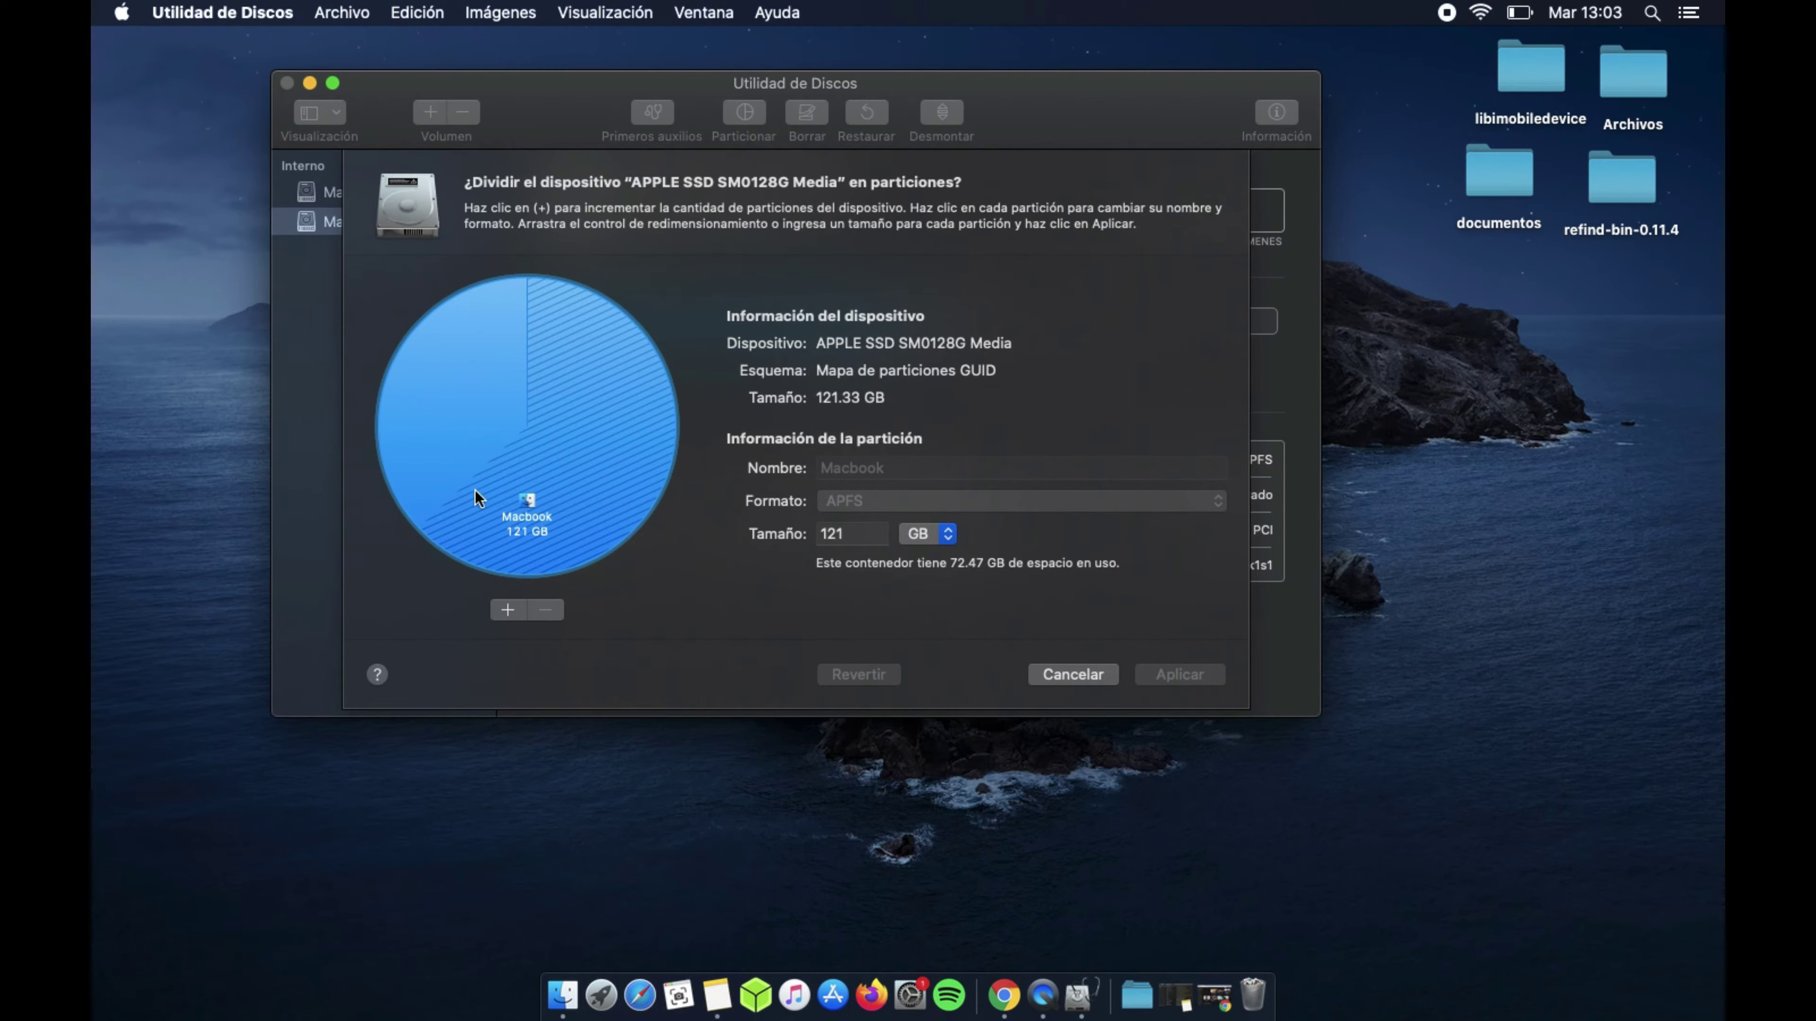
Add a partition of about 15.1 GB to the APPLE SSD SM0128G Media disk, named PARTICION and formatted as ExFAT.
left_click(507, 610)
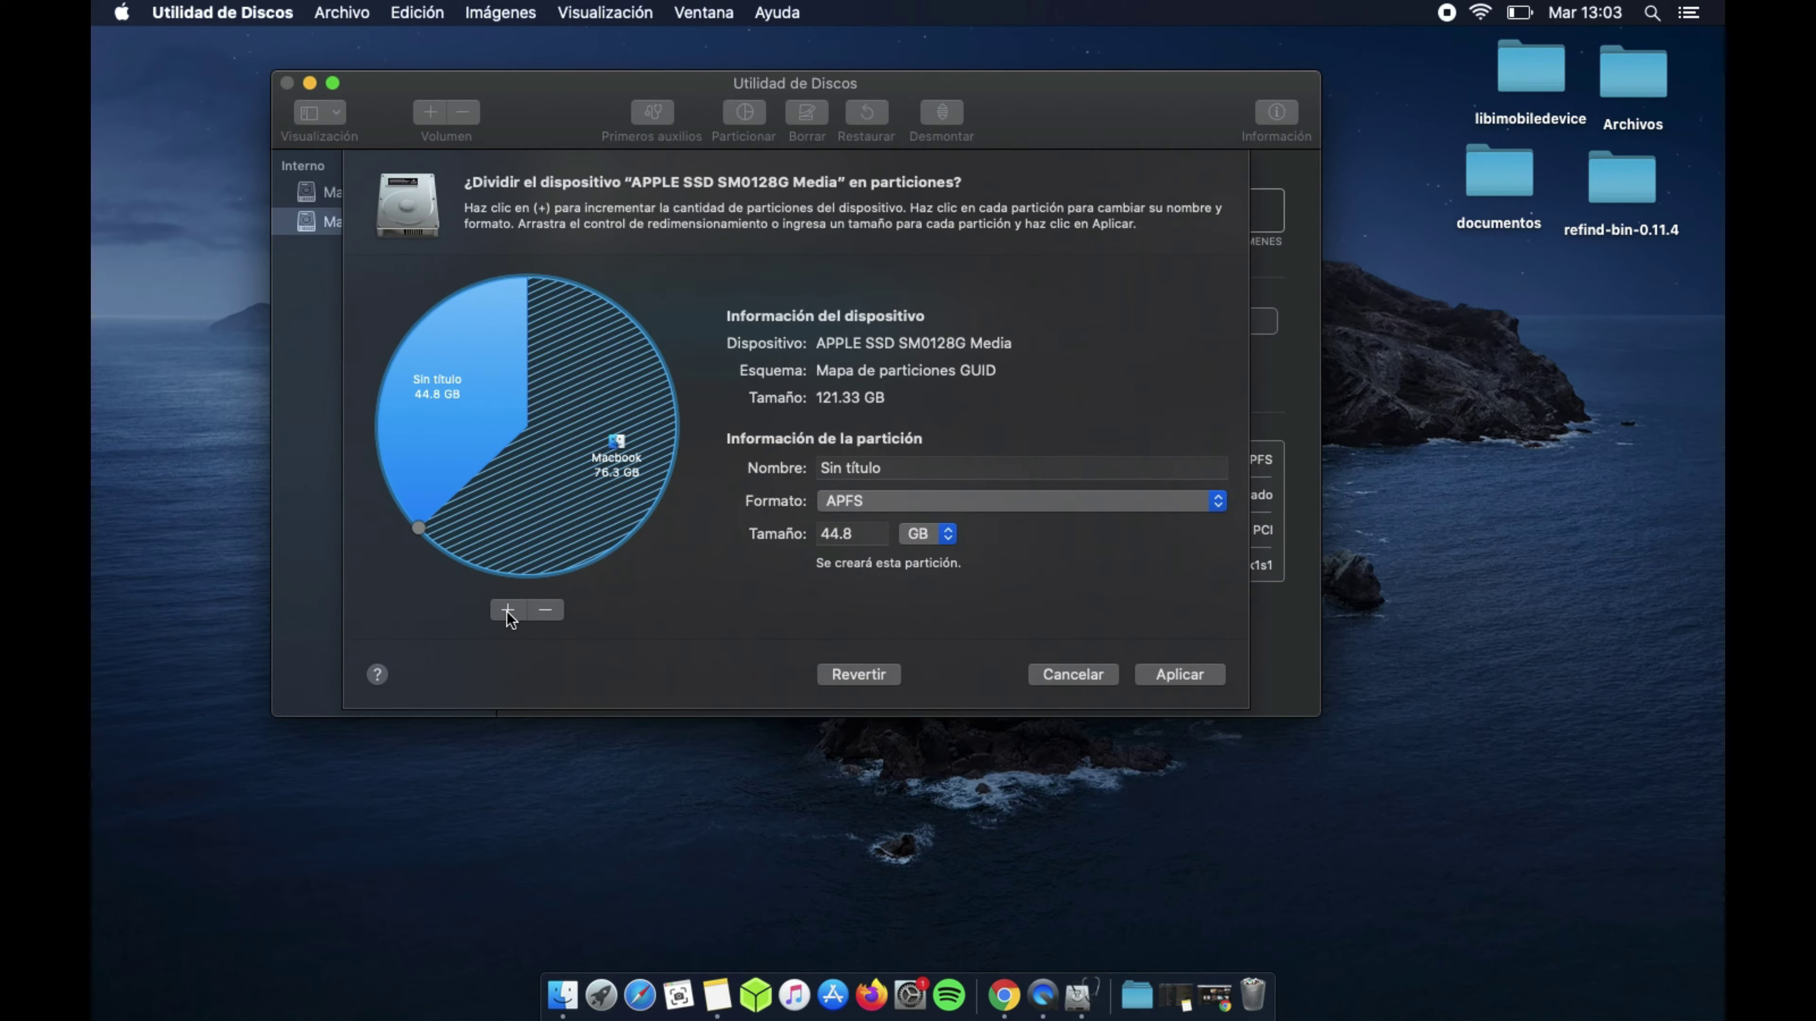
mouse_move(421, 535)
left_mouse_down()
mouse_move(397, 444)
mouse_move(427, 357)
mouse_move(461, 336)
mouse_move(428, 377)
mouse_move(463, 364)
left_mouse_up()
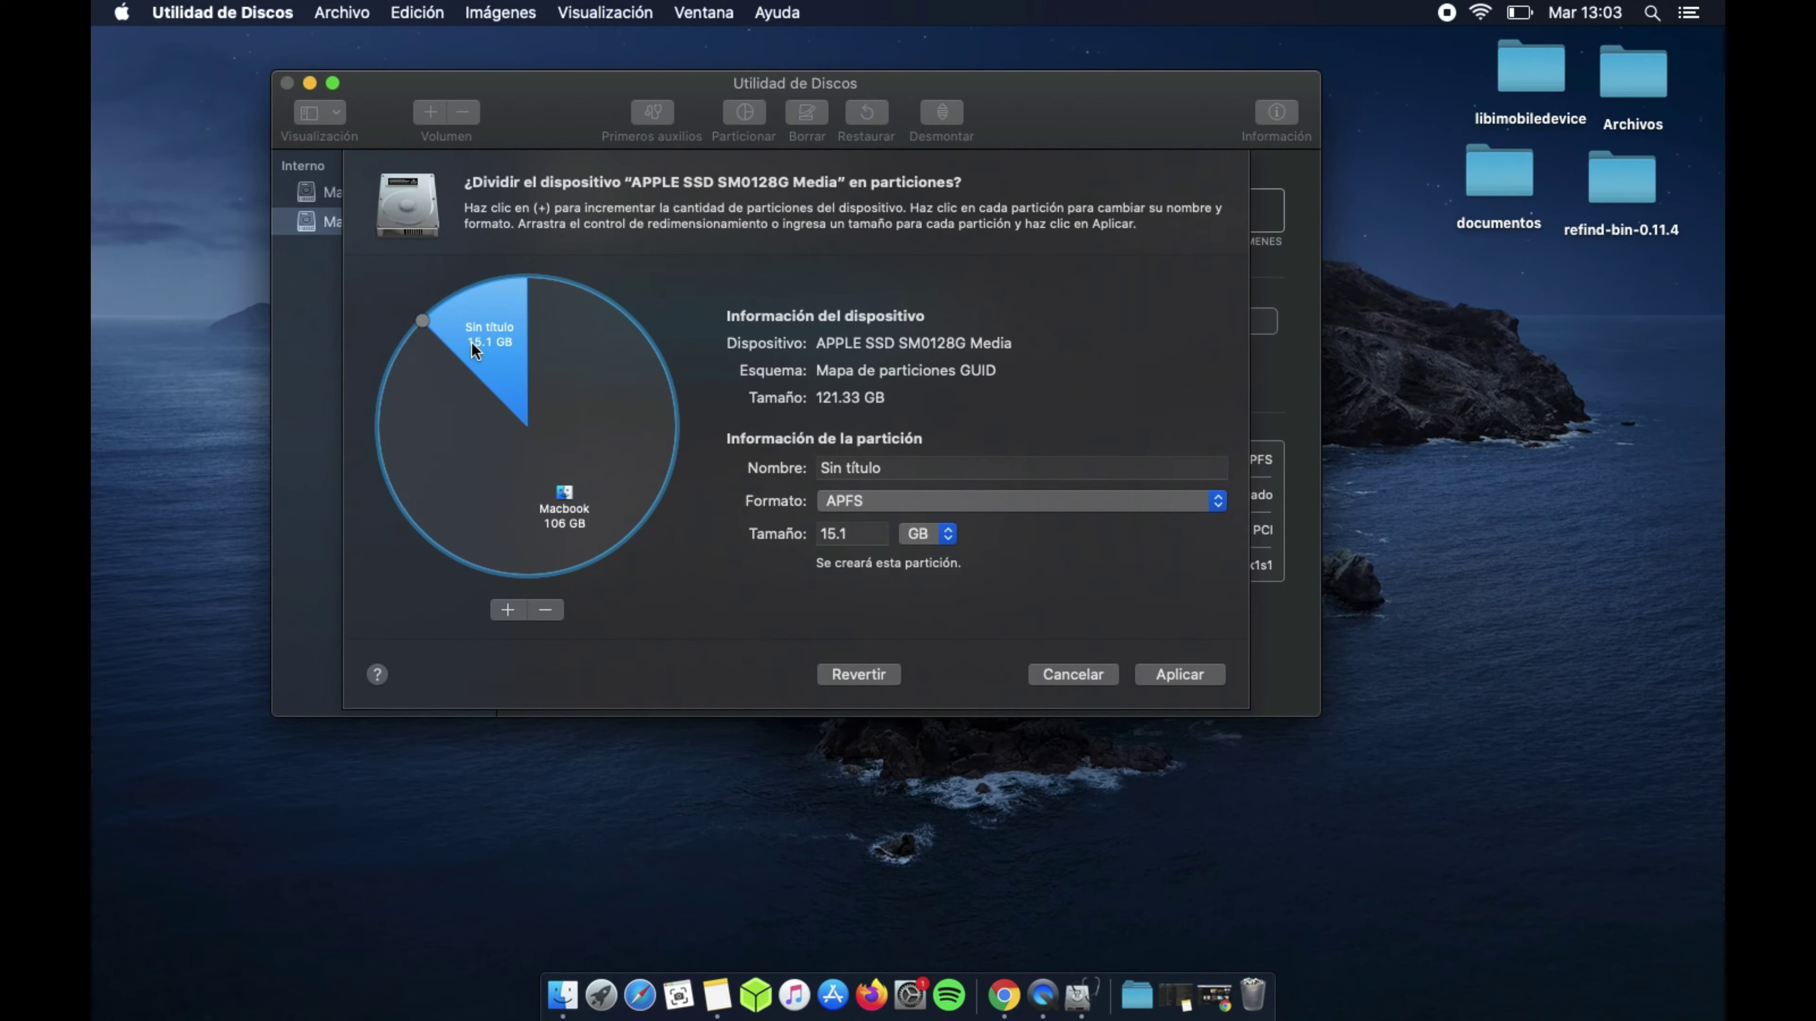
left_click(947, 466)
key("shift+alt+Left")
key("shift+alt+Left")
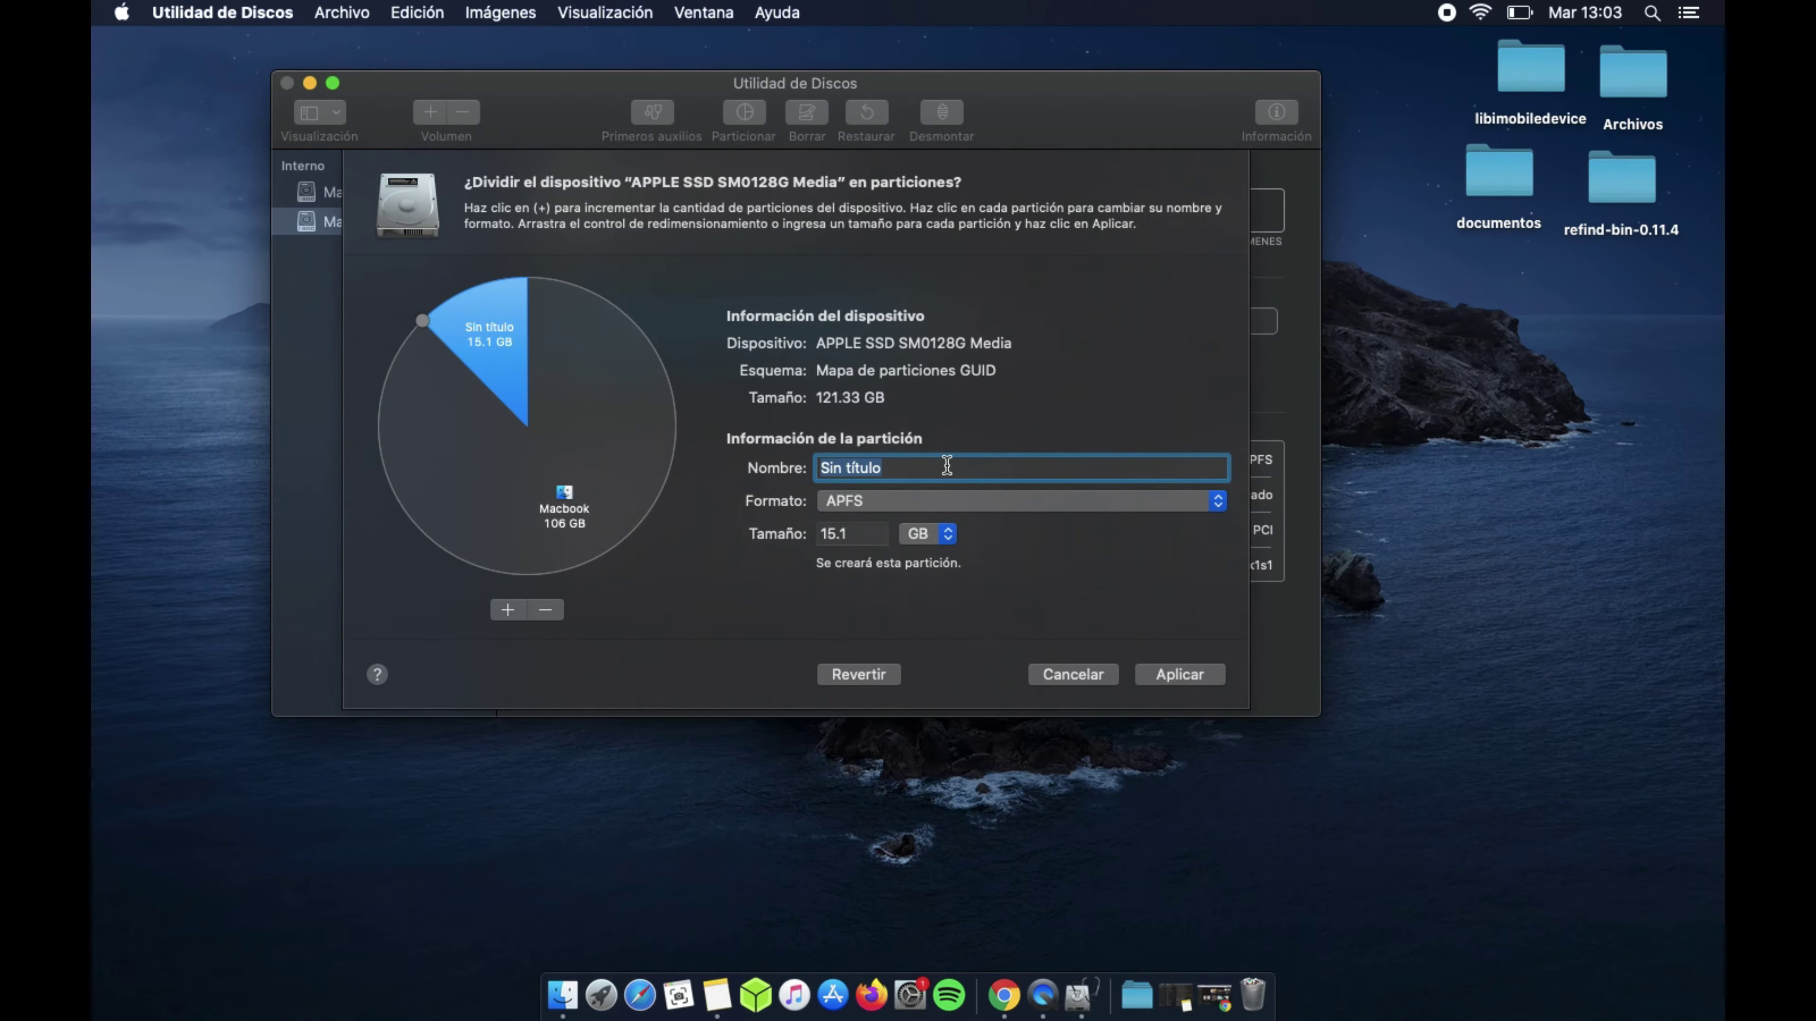
key("BackSpace")
left_click(871, 505)
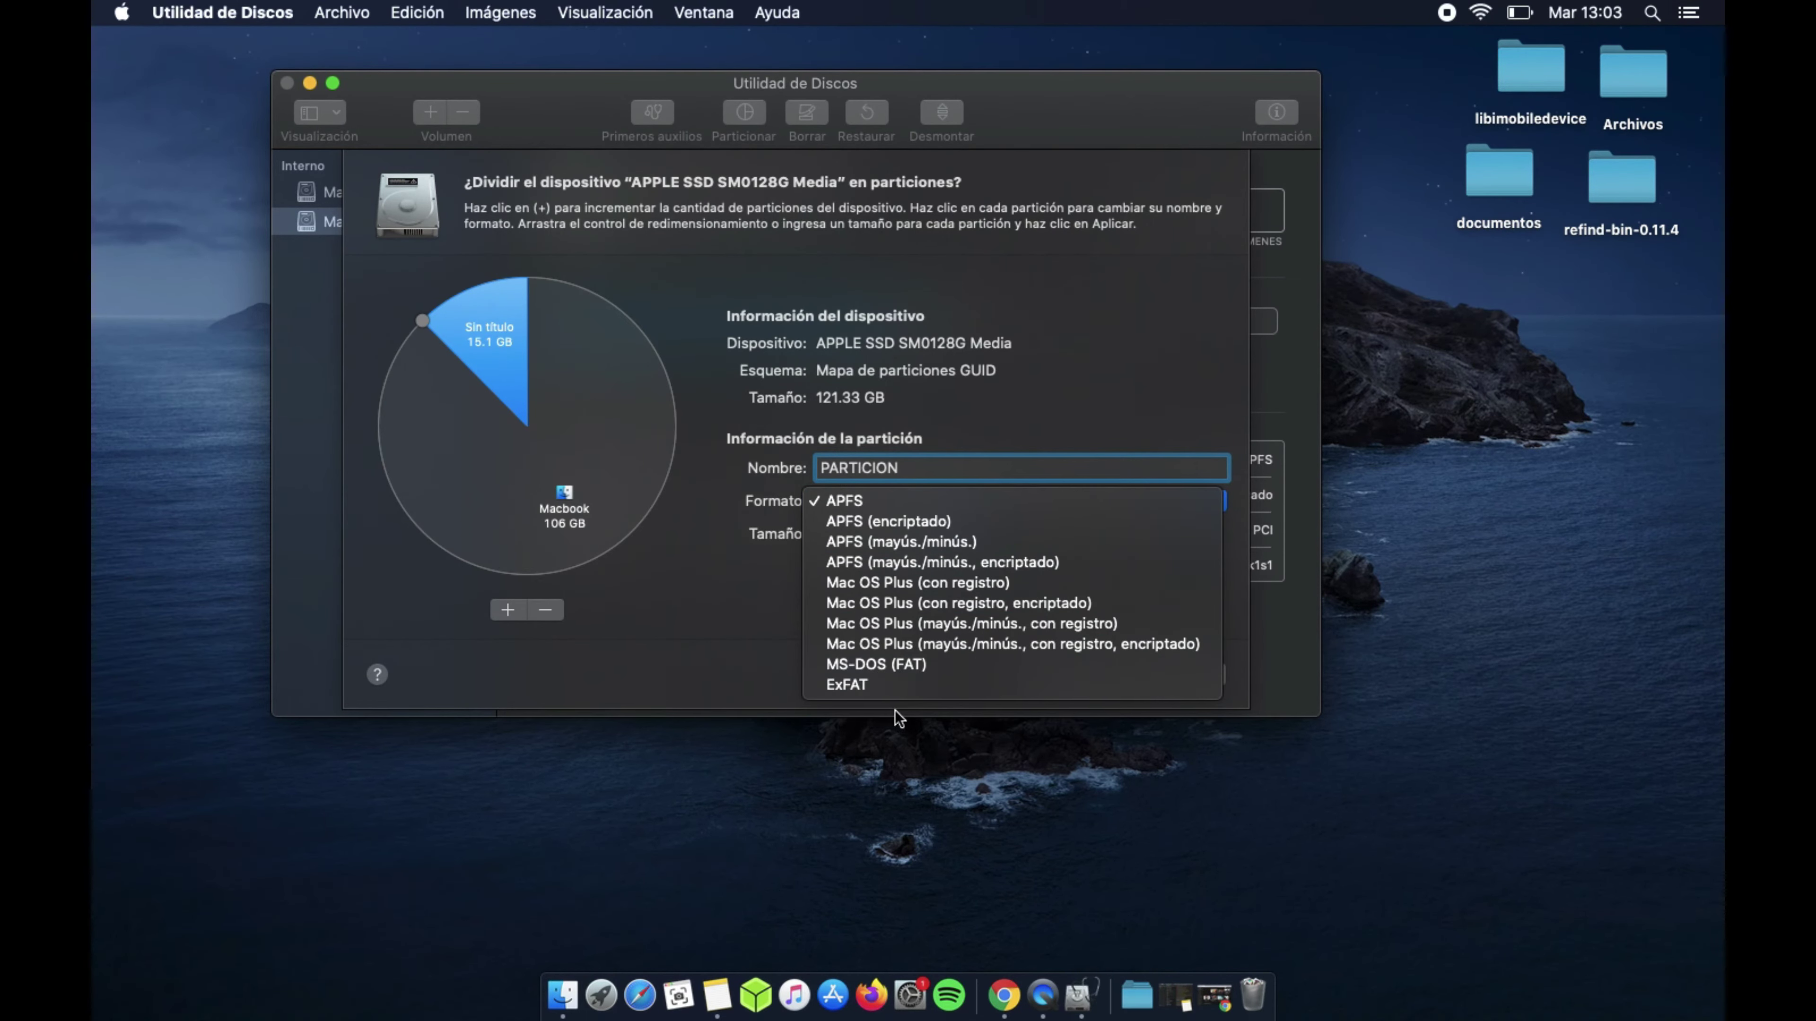
left_click(883, 688)
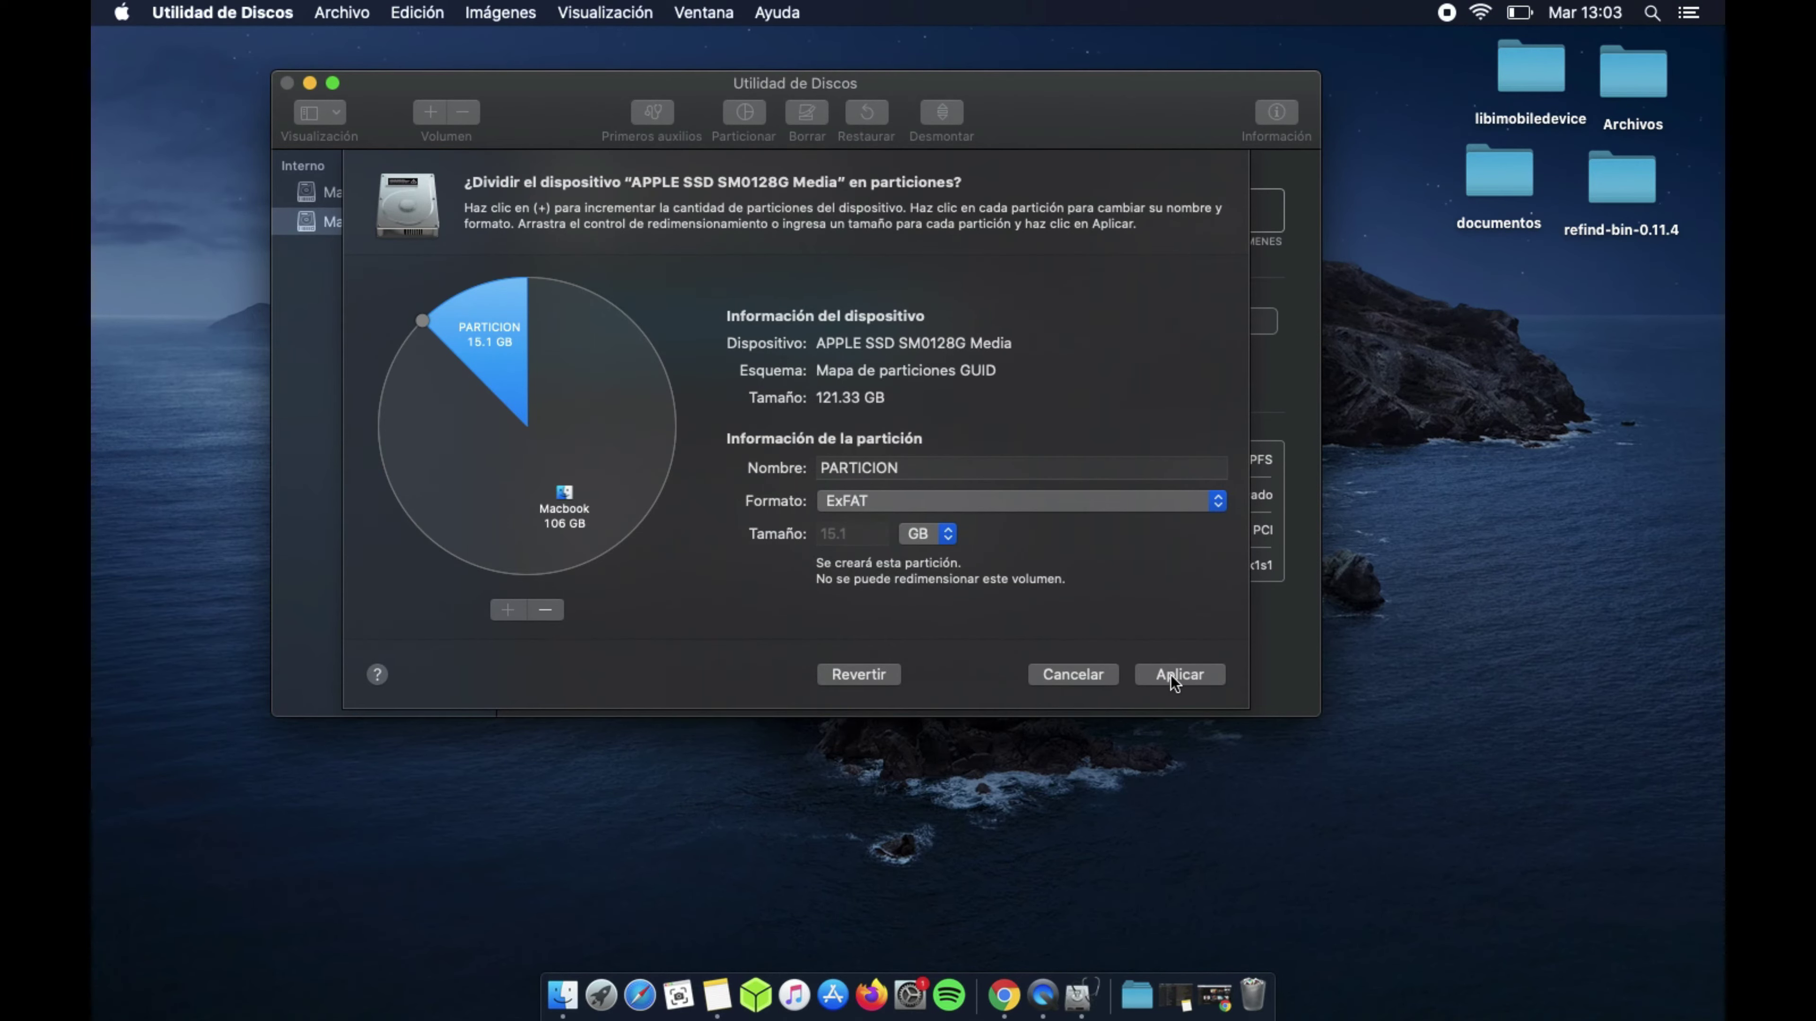
Apply the new partition layout, confirming the split of the disk and the resizing of the Macbook startup volume.
left_click(1190, 677)
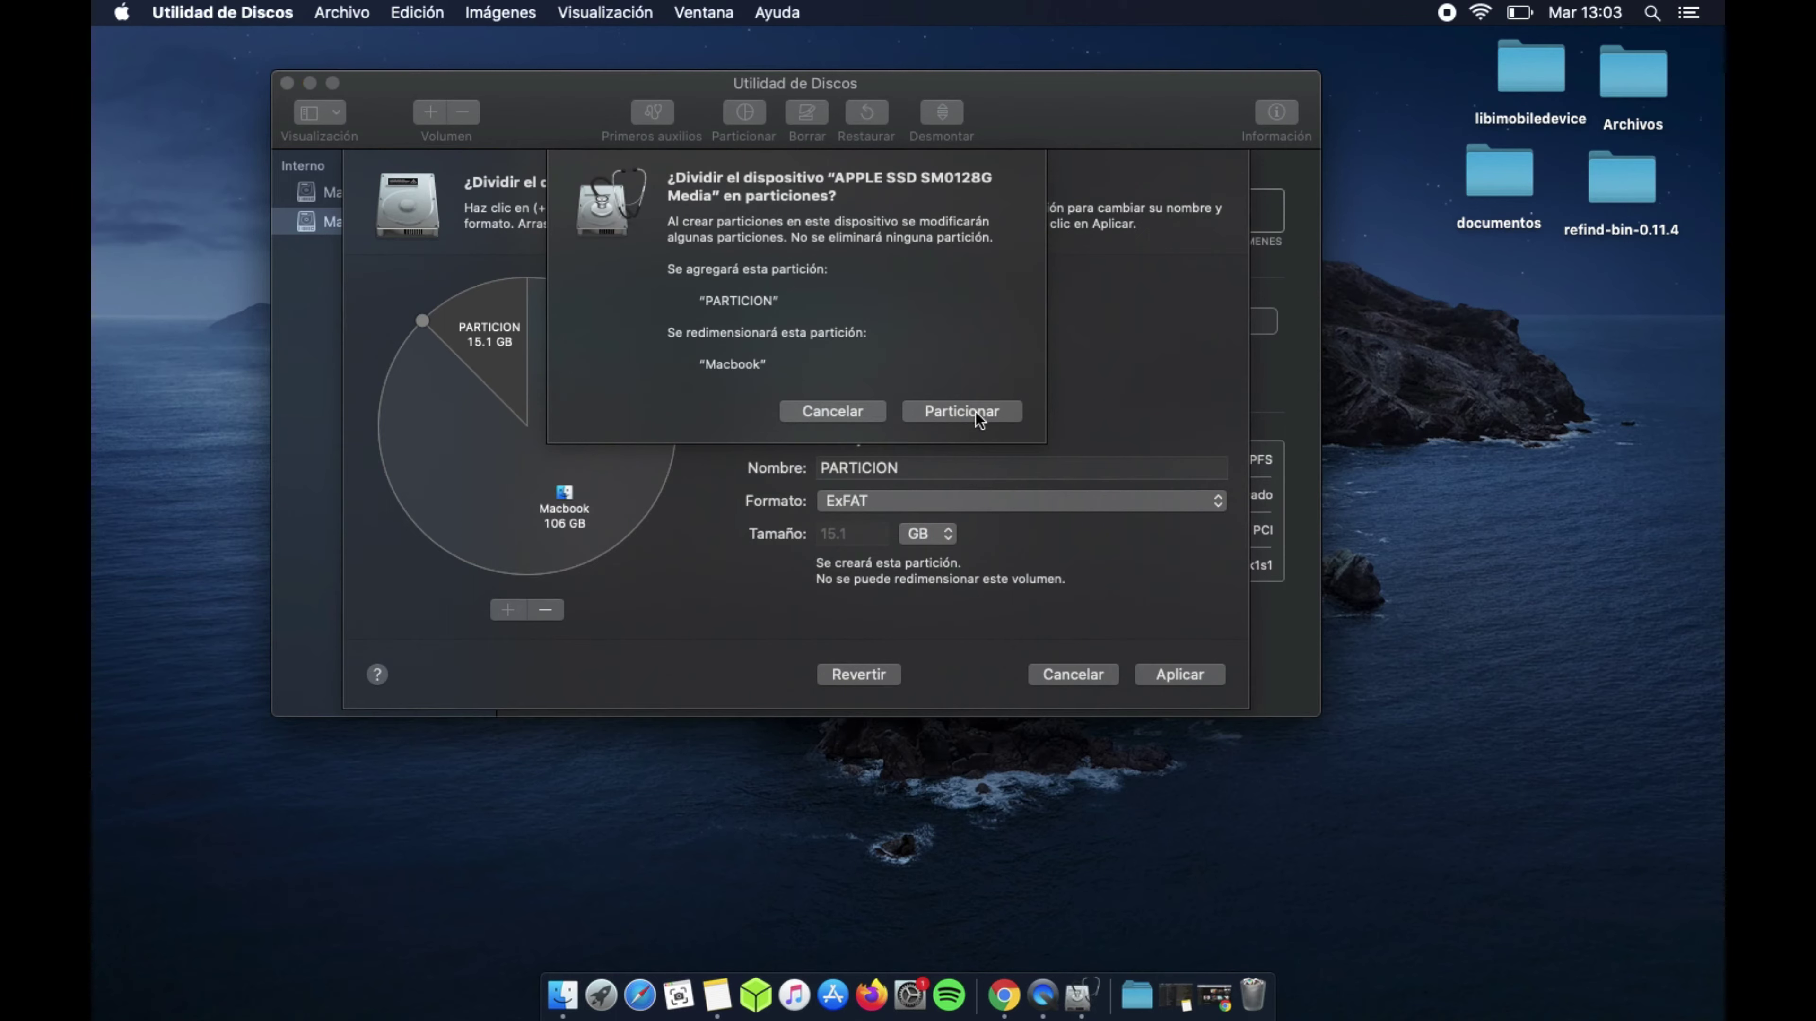
left_click(977, 419)
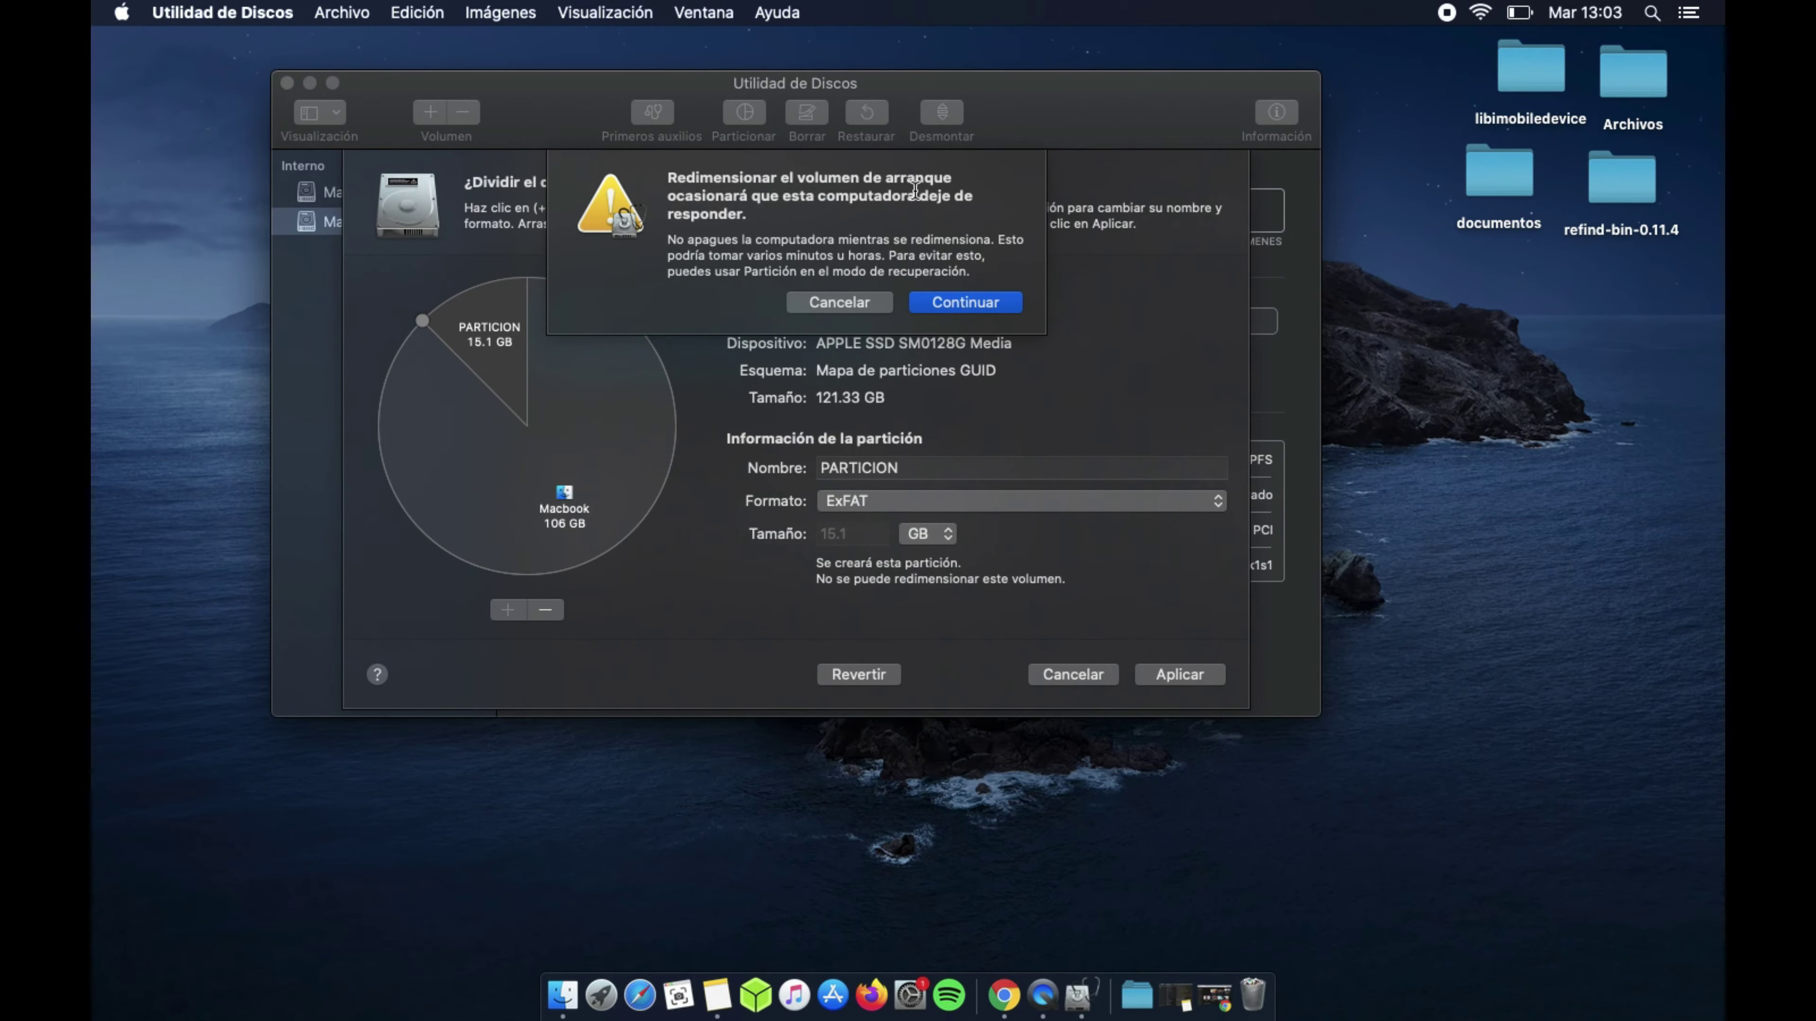
left_click_drag(680, 185, 864, 211)
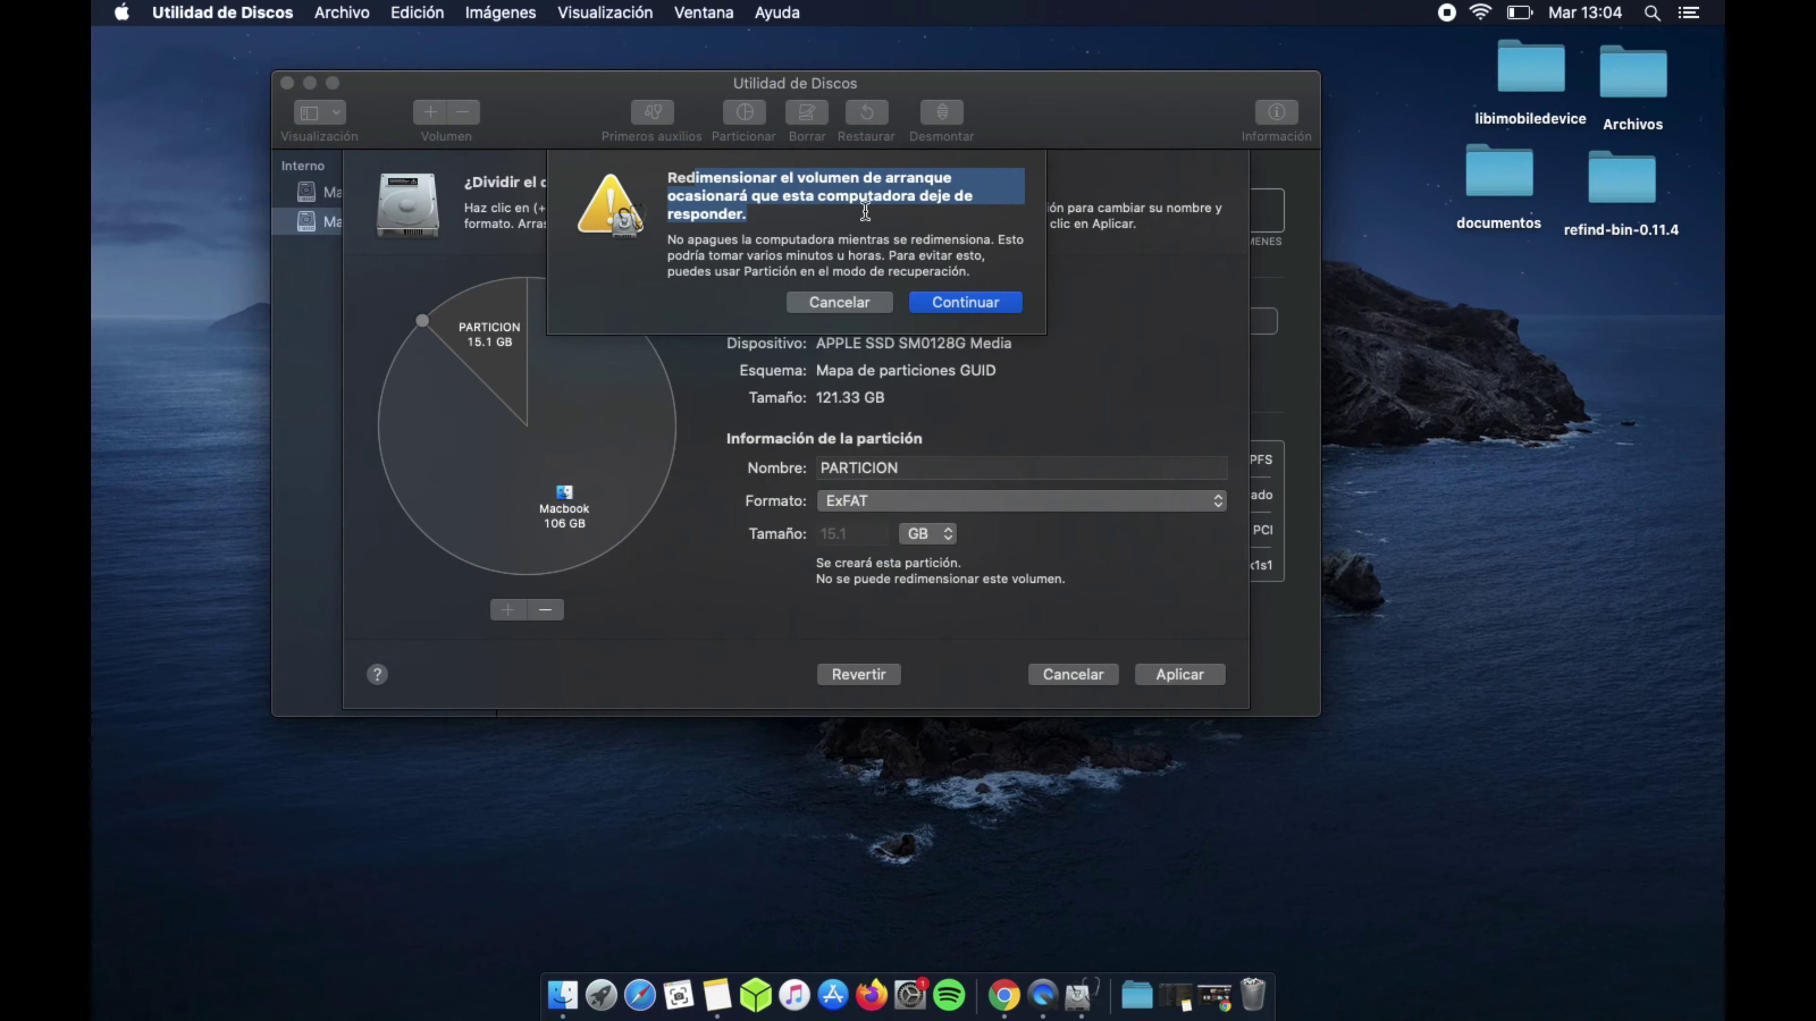
left_click(822, 213)
left_click(970, 307)
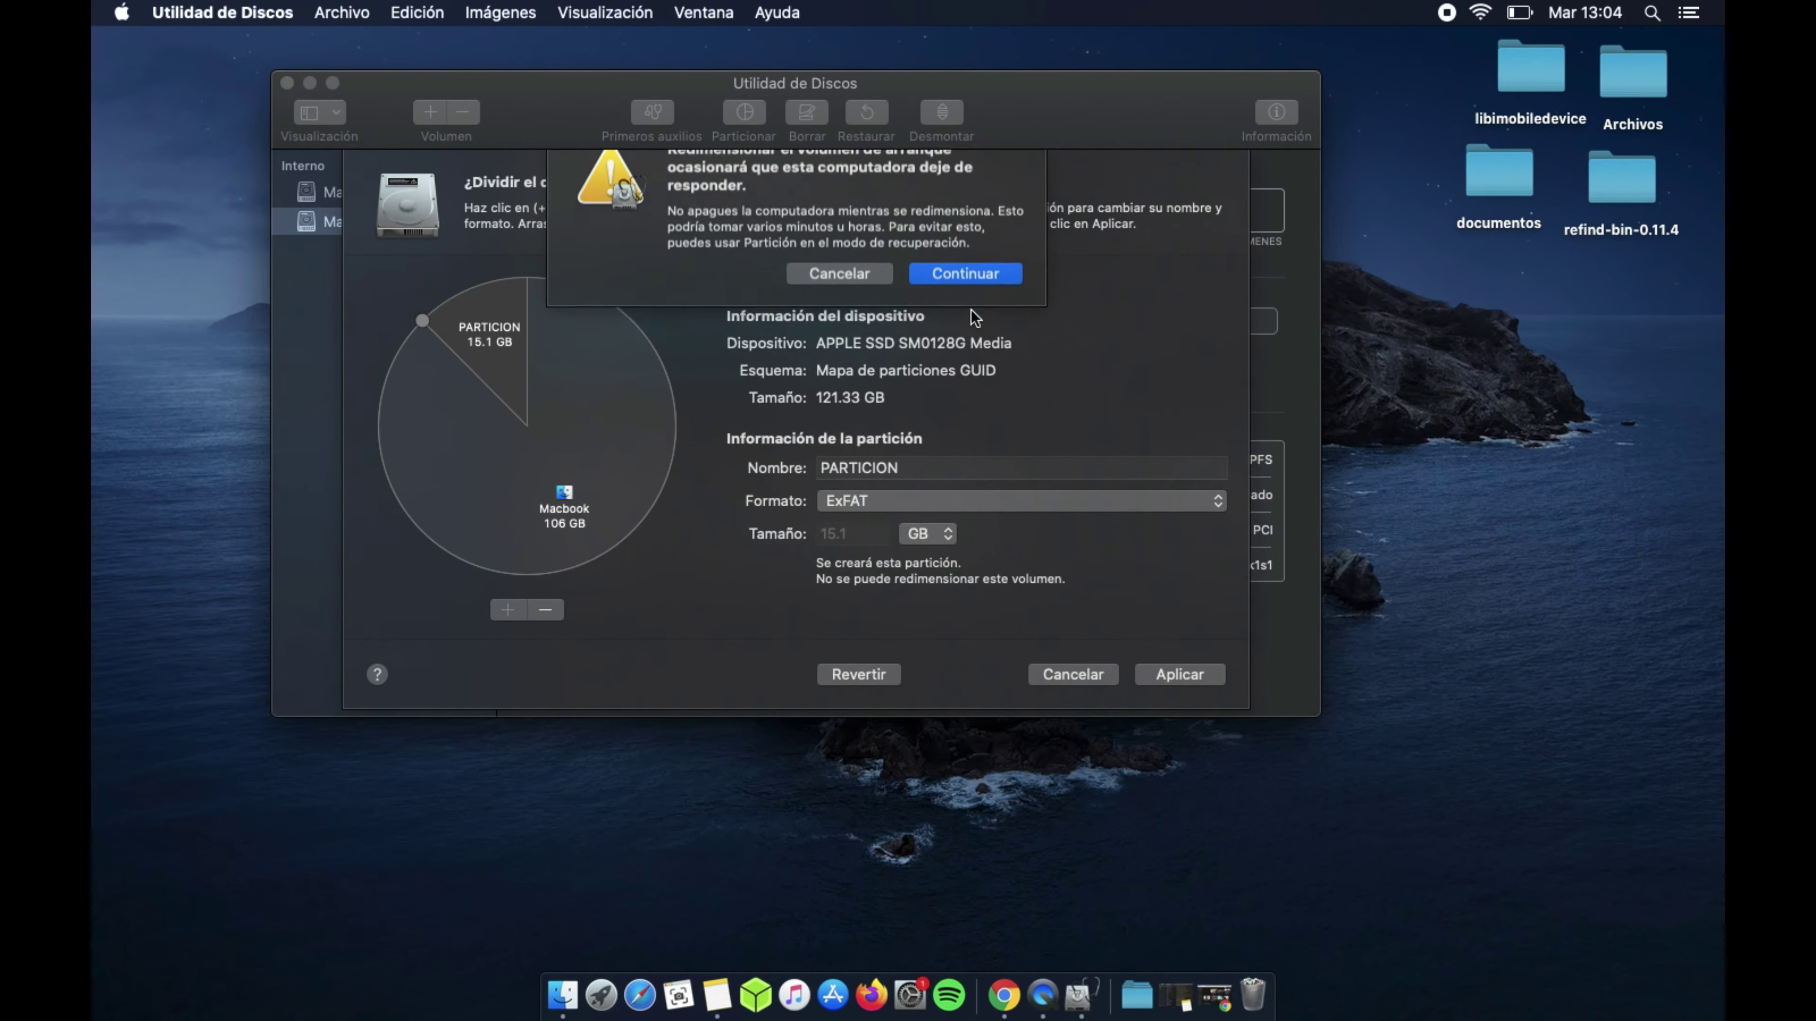